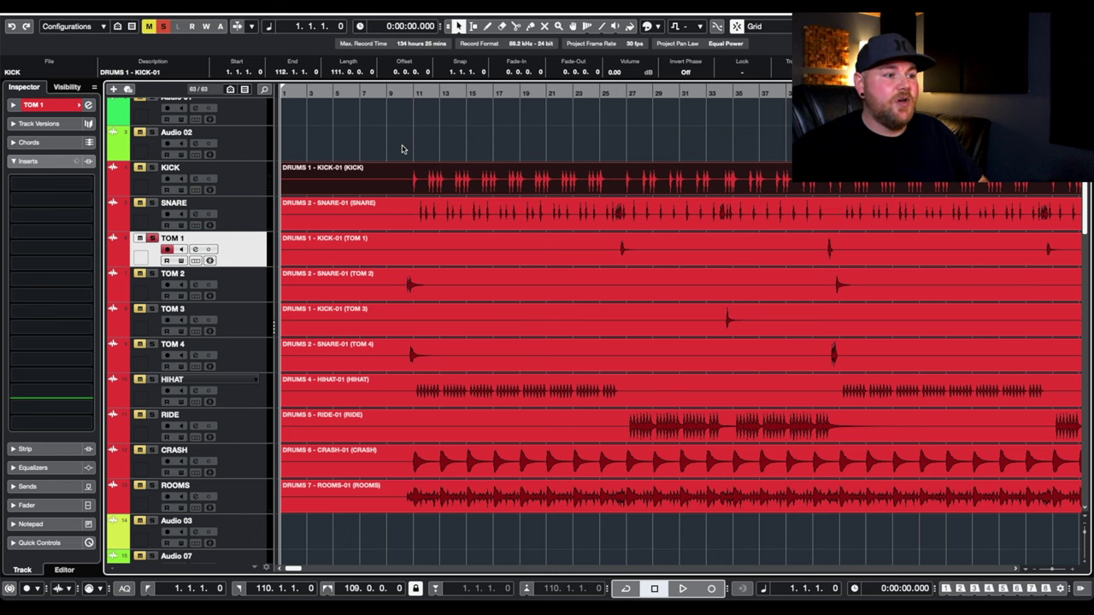
Set playback to start at bar 42, select the TOM 4 event and play the tom fill
{"action": "scroll", "coordinate": [406, 147], "scroll_direction": "right", "scroll_amount": 10}
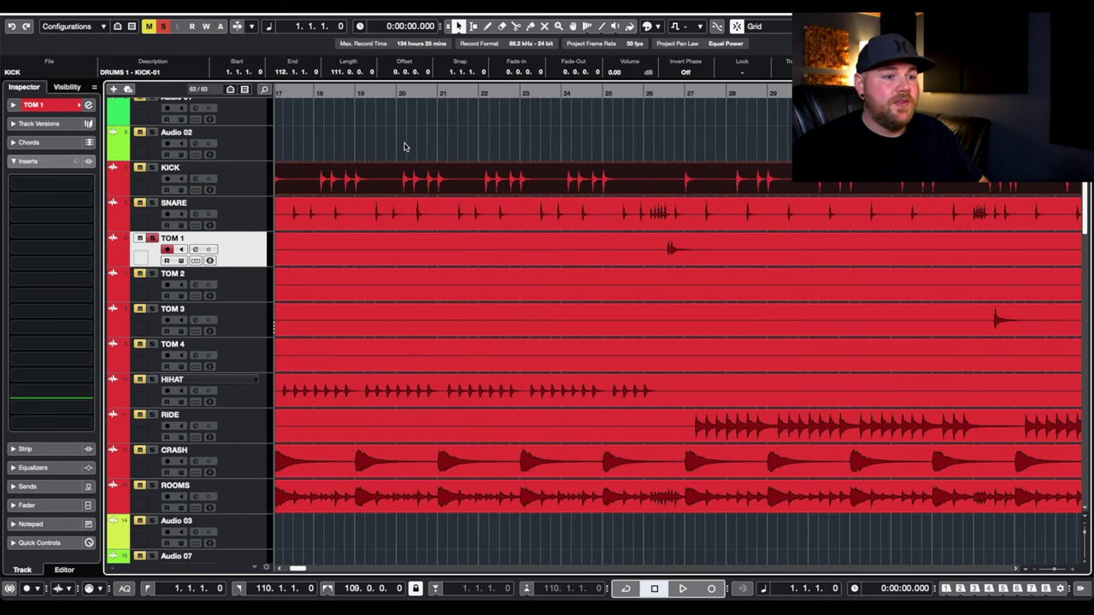
{"action": "scroll", "coordinate": [405, 147], "scroll_direction": "right", "scroll_amount": 3}
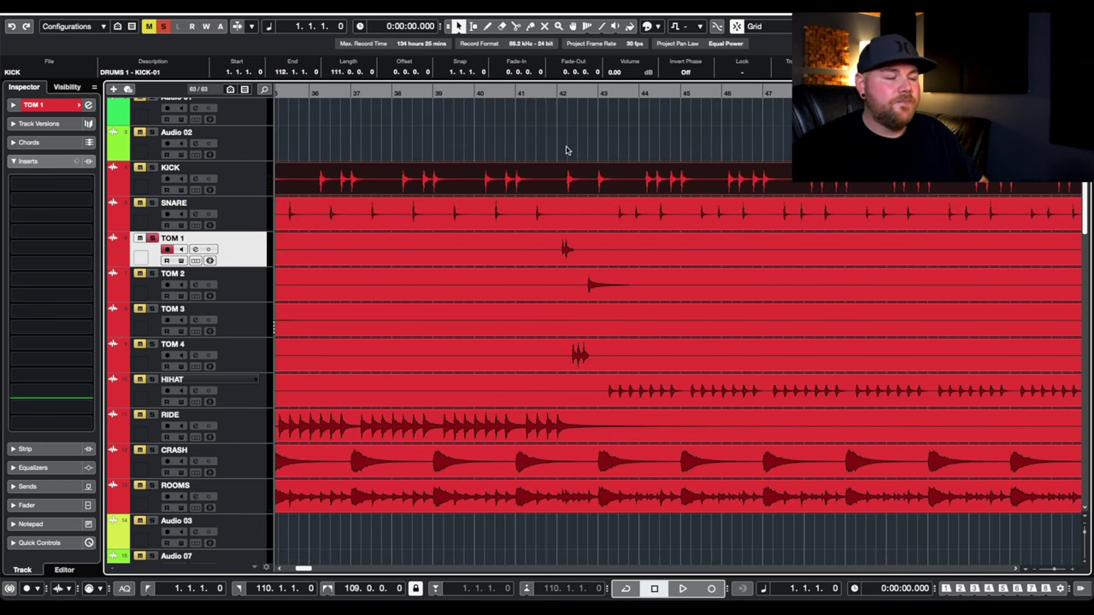
{"action": "scroll", "coordinate": [565, 150], "scroll_direction": "up", "scroll_amount": 5}
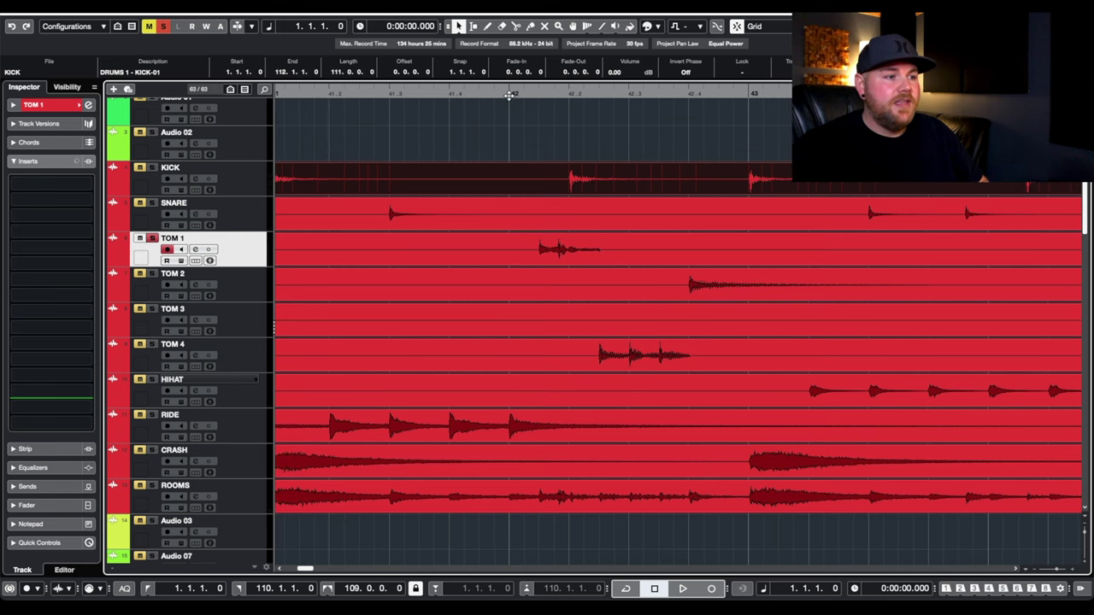
{"action": "left_click", "coordinate": [511, 94]}
{"action": "left_click", "coordinate": [550, 243]}
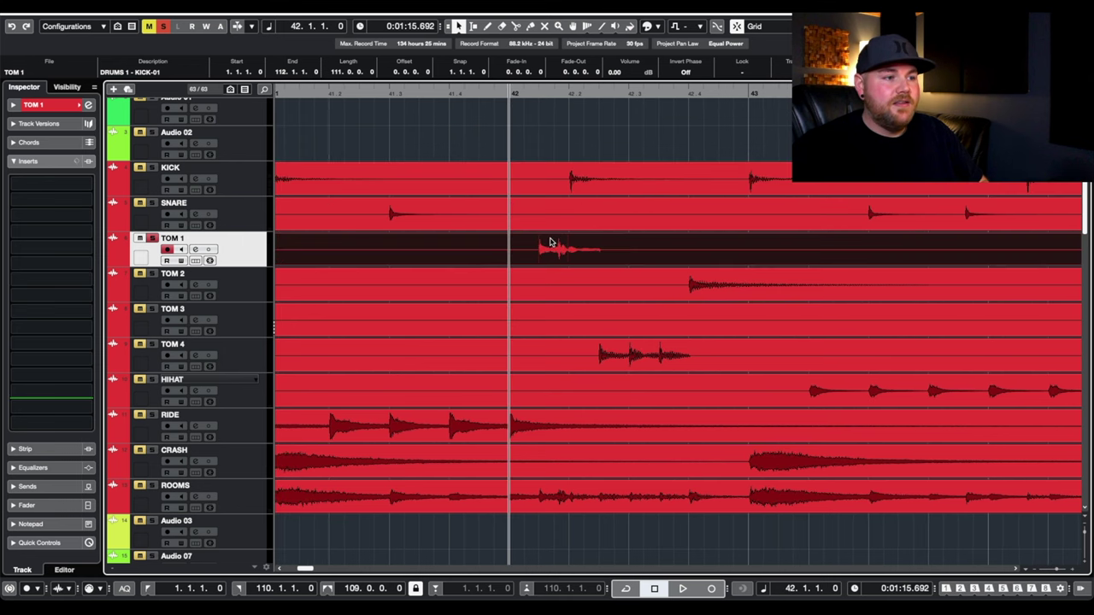
{"action": "left_click", "coordinate": [622, 364]}
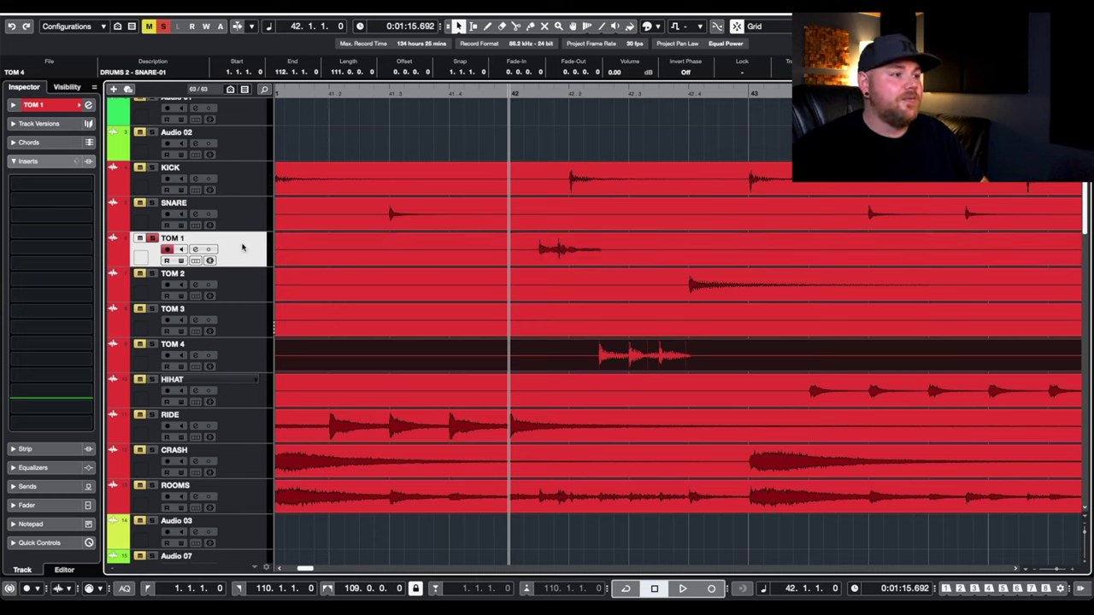
{"action": "key", "text": "space"}
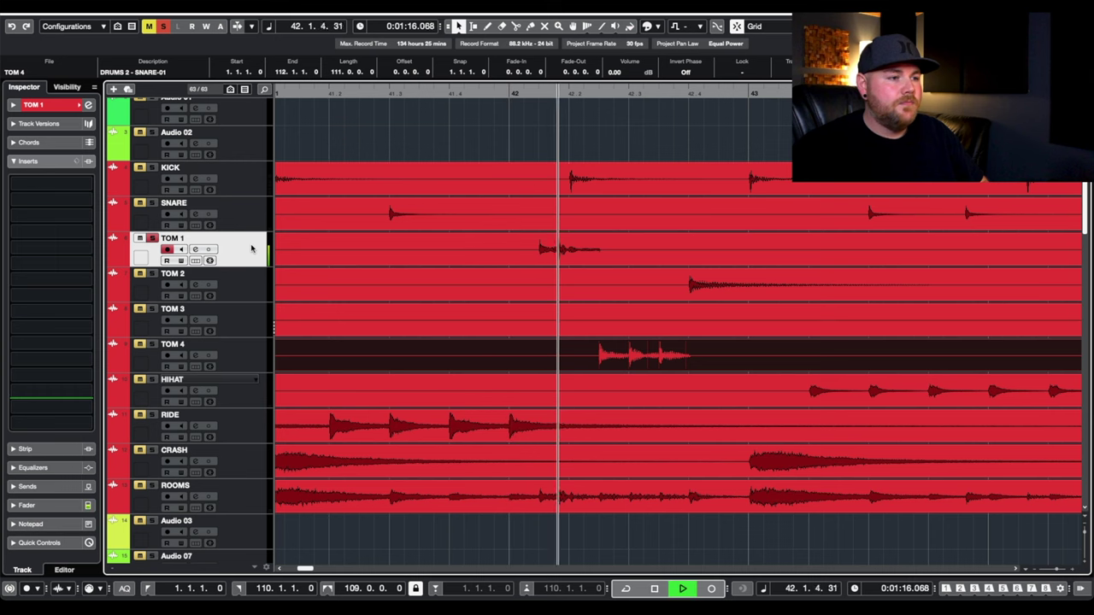
{"action": "key", "text": "space"}
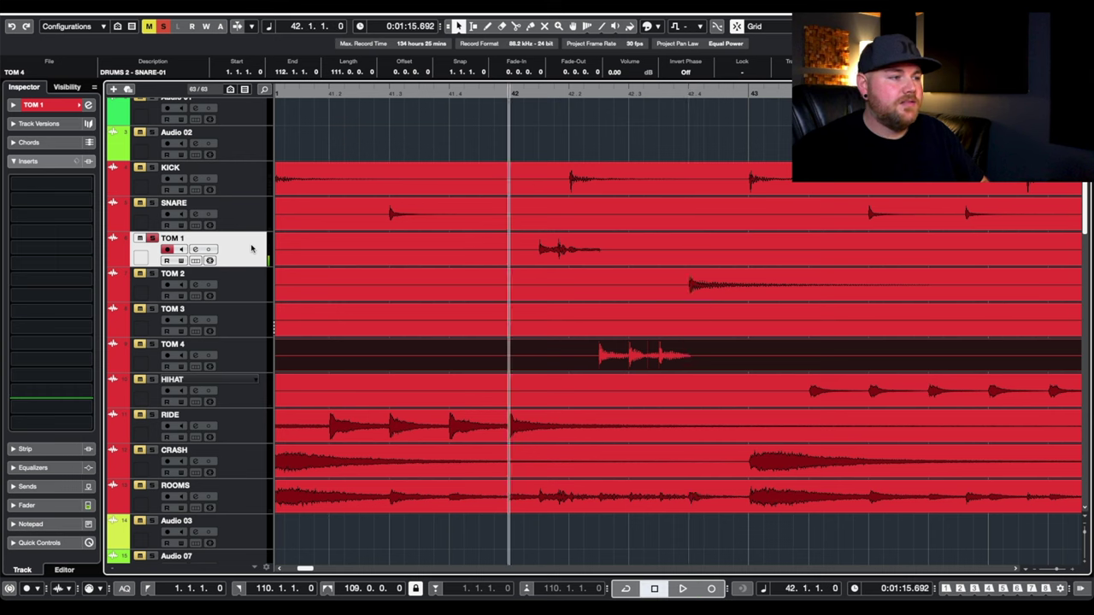
Replay the fill with TOM 4 soloed, then unsolo TOM 1 and select its event
{"action": "left_click", "coordinate": [149, 346]}
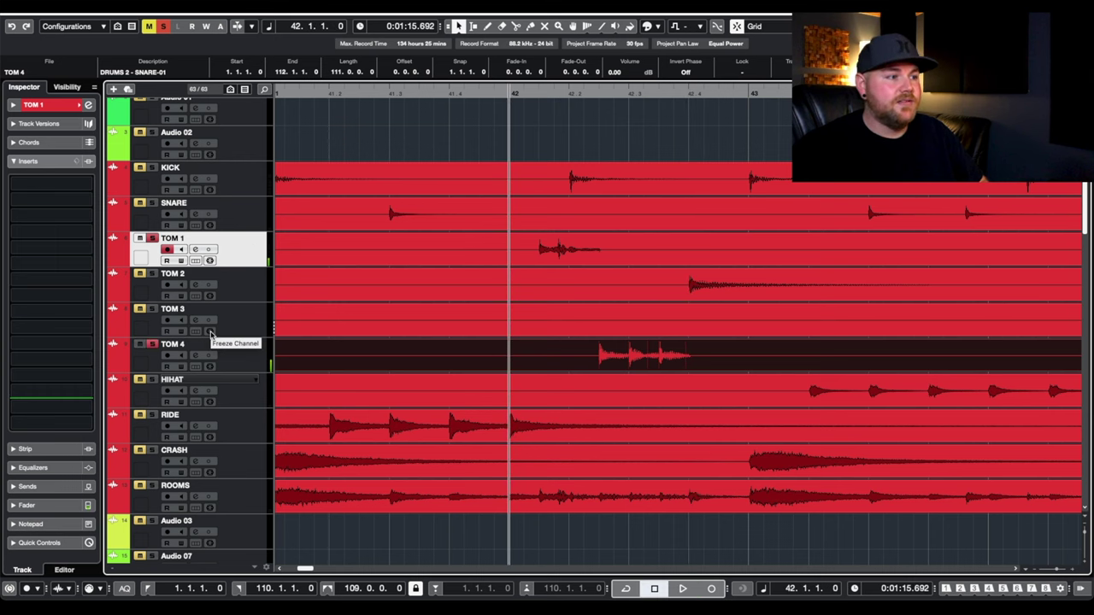
{"action": "key", "text": "space"}
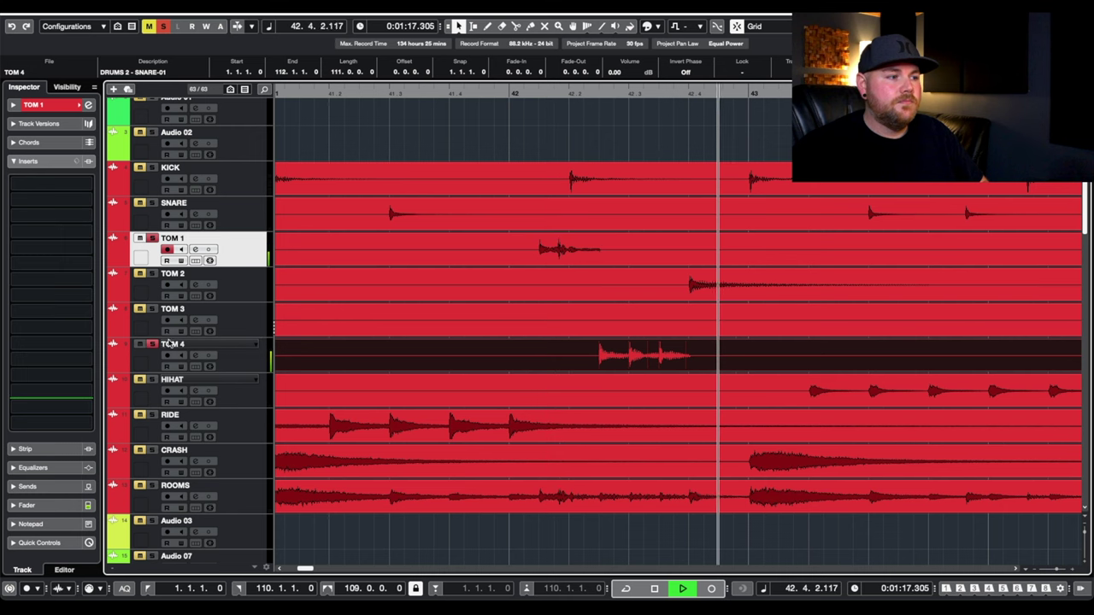
{"action": "key", "text": "space"}
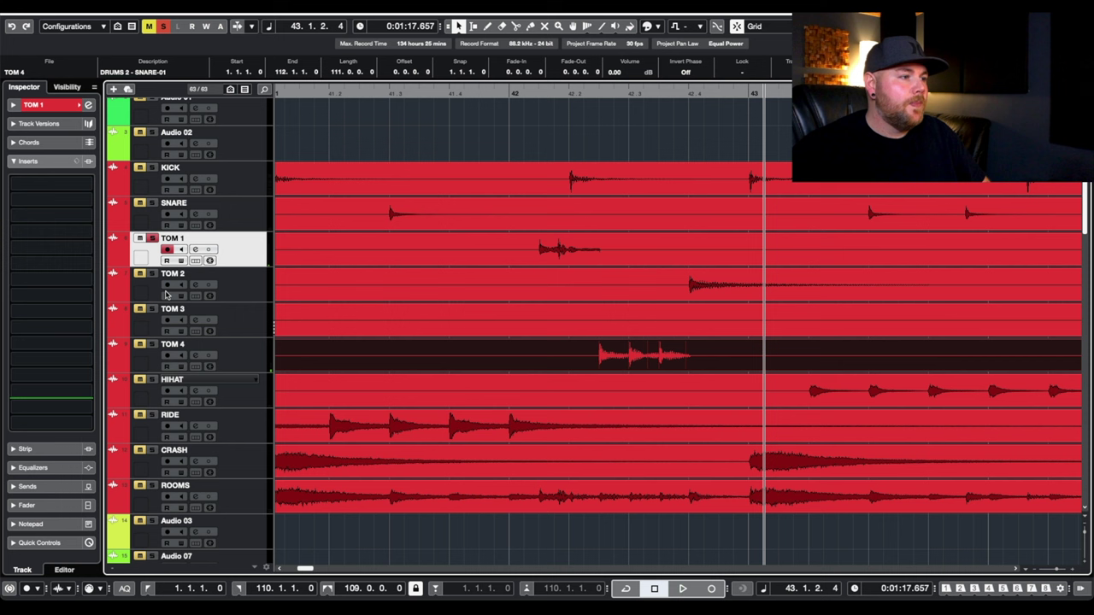
{"action": "left_click", "coordinate": [152, 239]}
{"action": "scroll", "coordinate": [542, 276], "scroll_direction": "down", "scroll_amount": 6}
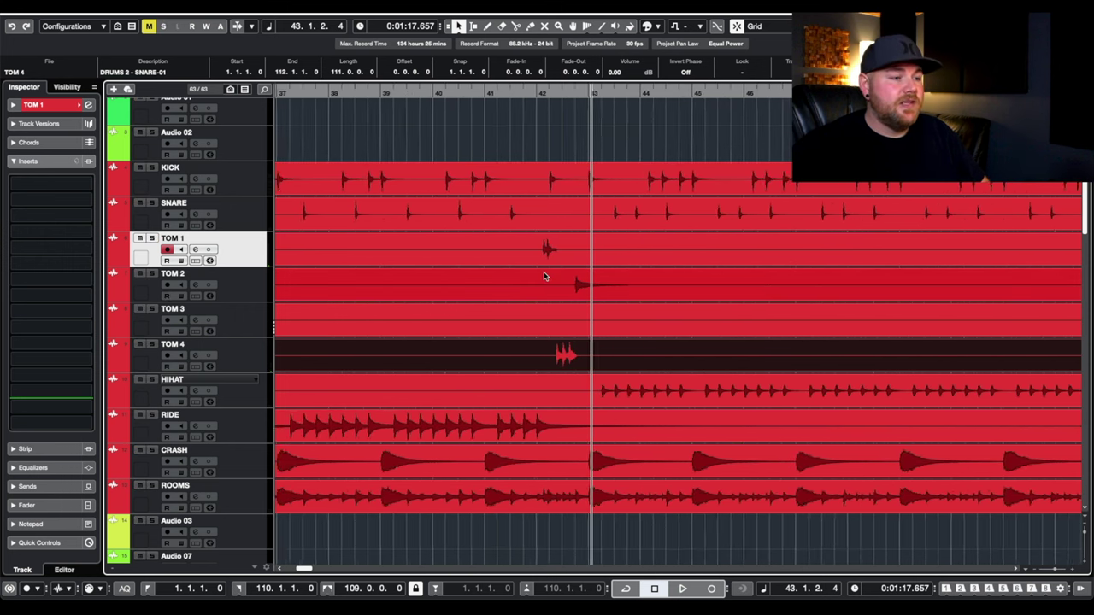
{"action": "left_click", "coordinate": [579, 248]}
{"action": "scroll", "coordinate": [581, 252], "scroll_direction": "down", "scroll_amount": 5}
{"action": "key", "text": "s"}
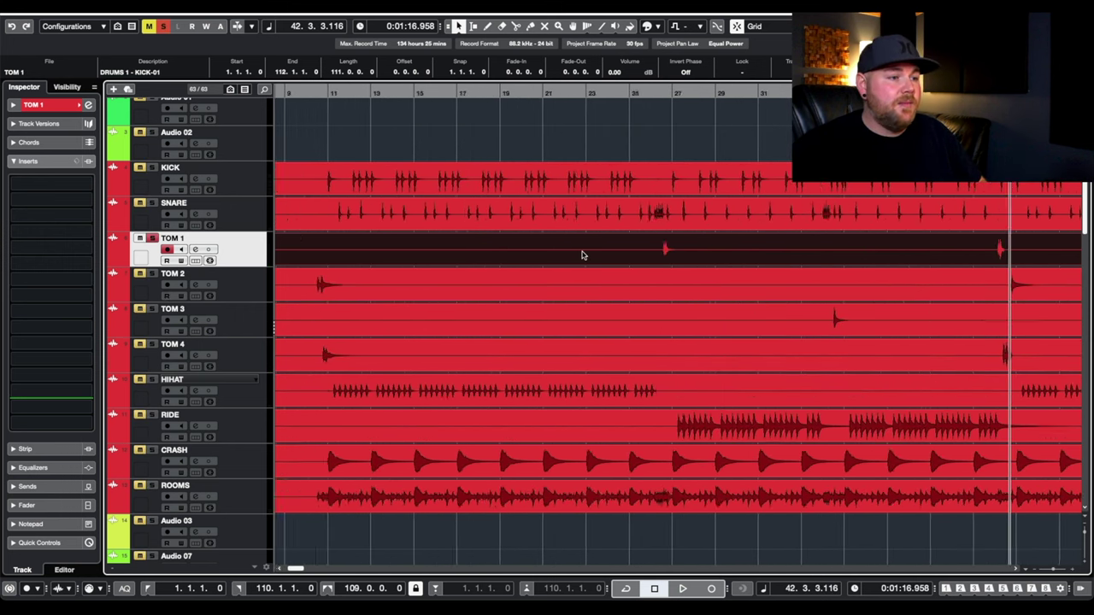
{"action": "scroll", "coordinate": [581, 255], "scroll_direction": "down", "scroll_amount": 1}
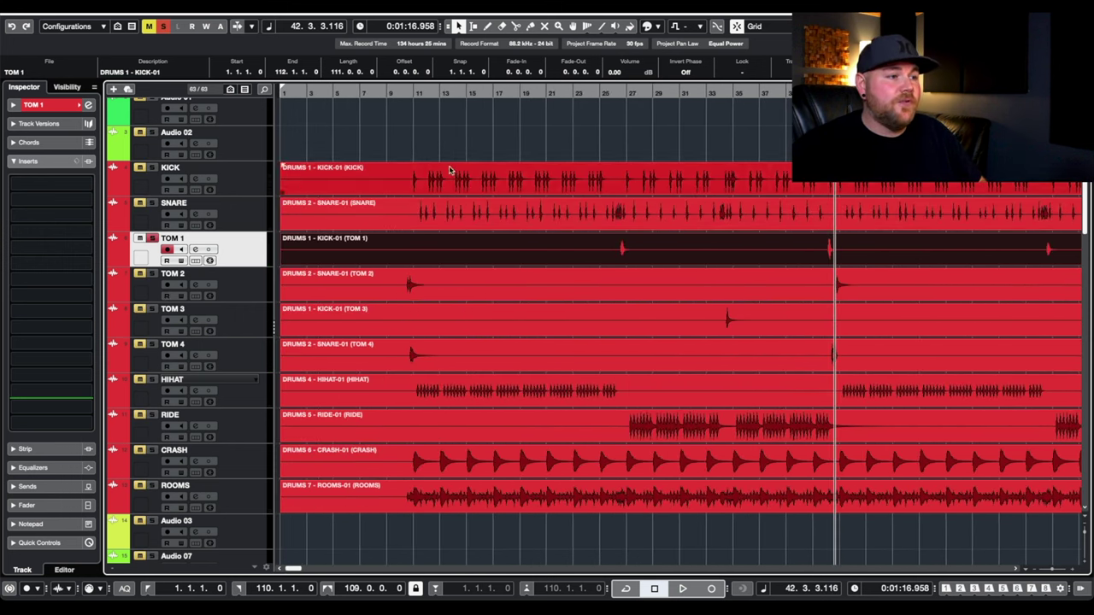
Select the KICK event and open it in the Sample Editor
{"action": "left_click", "coordinate": [404, 152]}
{"action": "left_click", "coordinate": [407, 171]}
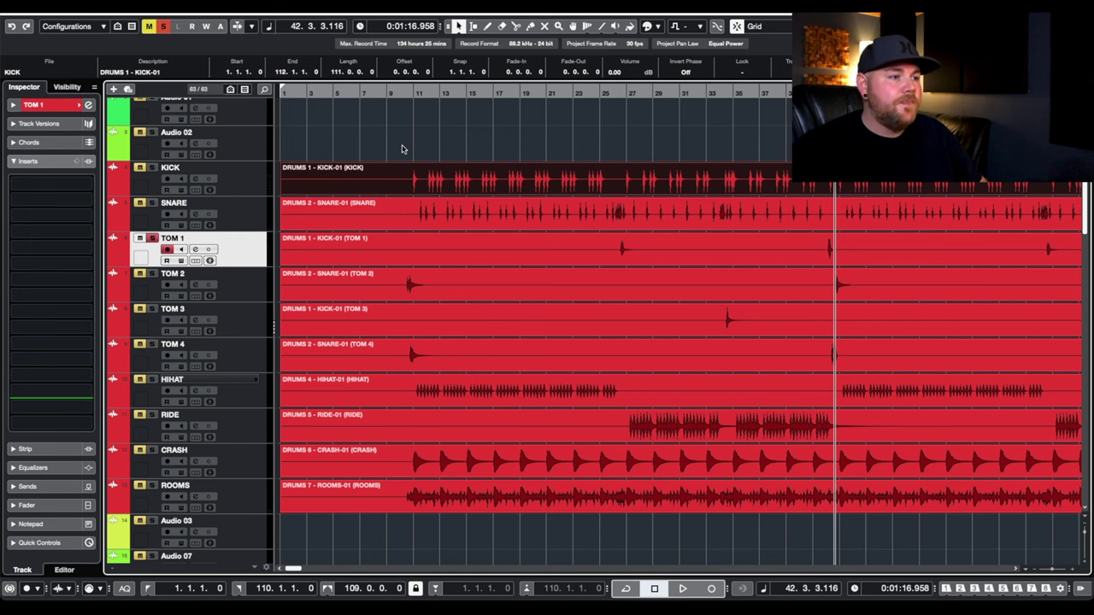
{"action": "key", "text": "g"}
{"action": "left_click", "coordinate": [367, 132]}
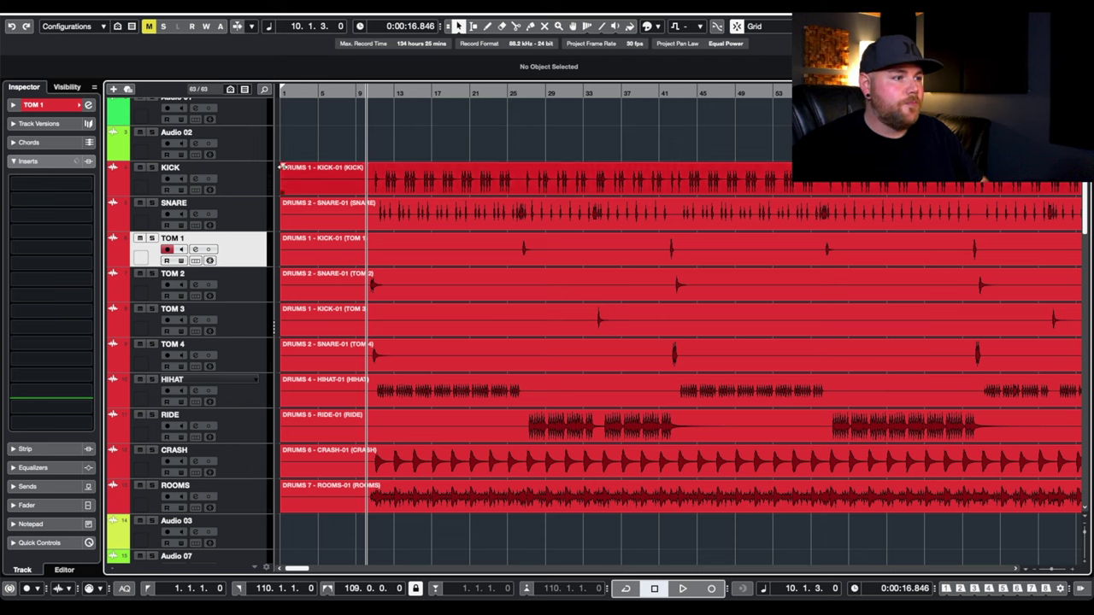
{"action": "left_click", "coordinate": [353, 177]}
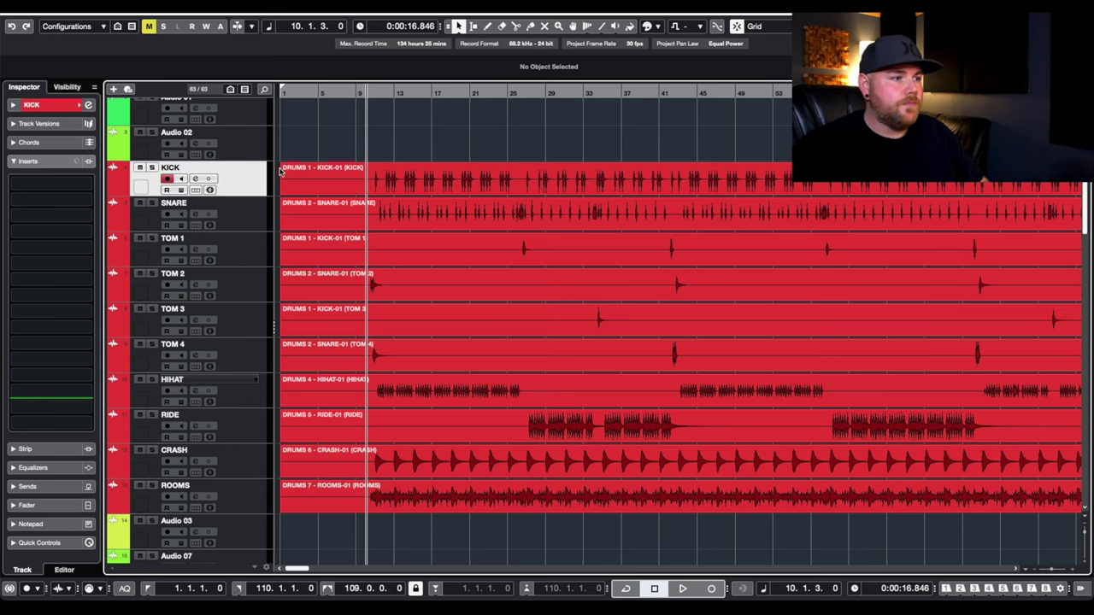
{"action": "double_click", "coordinate": [353, 176]}
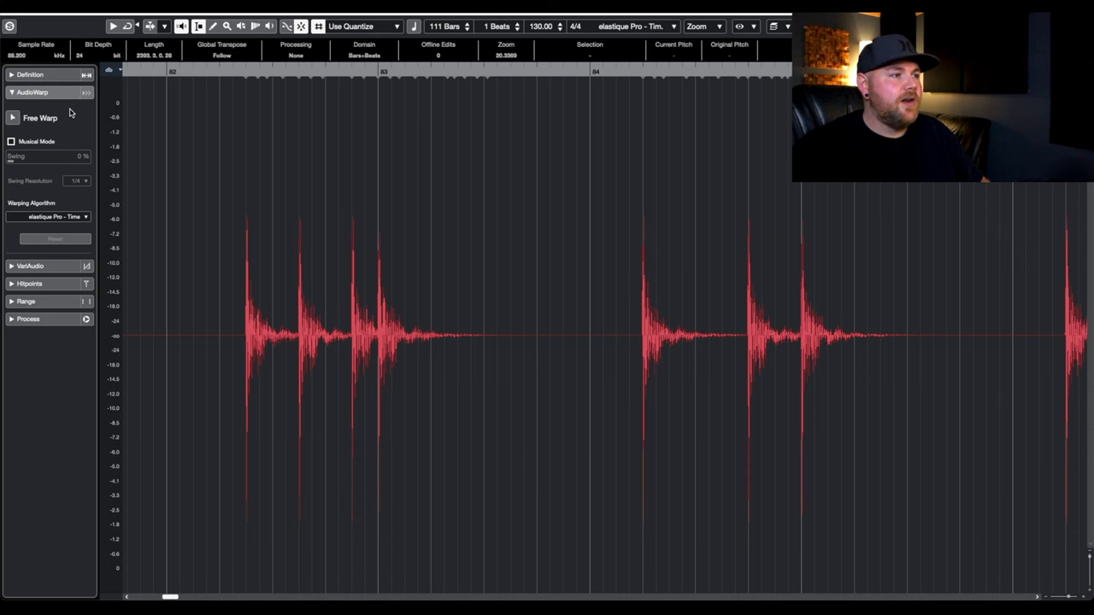
Raise the KICK hitpoint threshold to 36% to ignore quieter bleed
{"action": "left_click", "coordinate": [30, 283]}
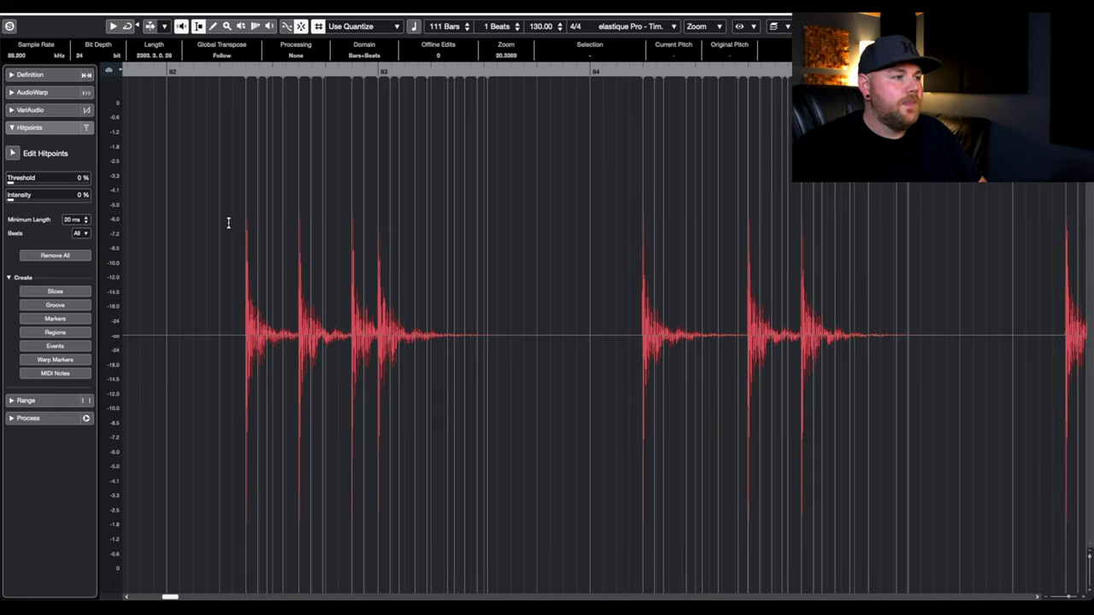
{"action": "scroll", "coordinate": [237, 234], "scroll_direction": "up", "scroll_amount": 5}
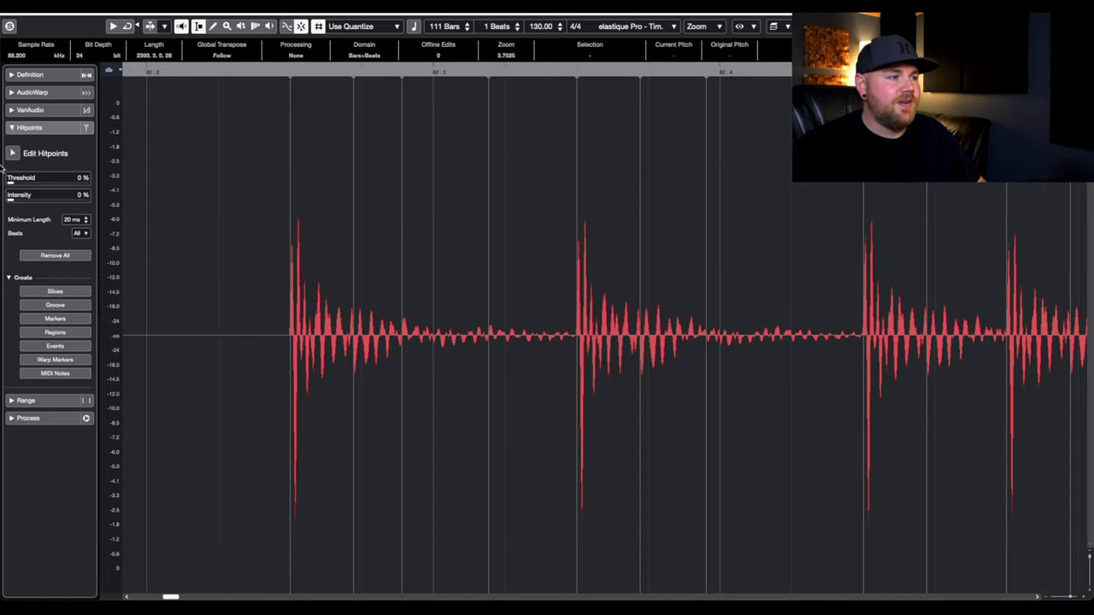
{"action": "left_click_drag", "start_coordinate": [11, 184], "coordinate": [38, 185]}
{"action": "scroll", "coordinate": [203, 168], "scroll_direction": "down", "scroll_amount": 3}
{"action": "scroll", "coordinate": [211, 228], "scroll_direction": "up", "scroll_amount": 5}
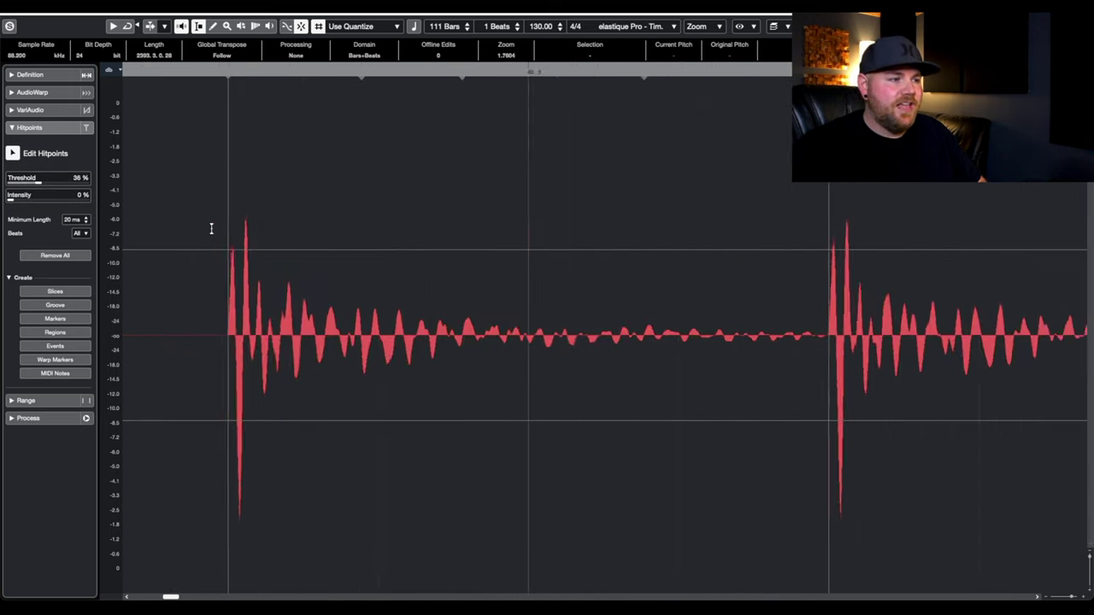
{"action": "scroll", "coordinate": [212, 228], "scroll_direction": "up", "scroll_amount": 1}
{"action": "scroll", "coordinate": [224, 214], "scroll_direction": "down", "scroll_amount": 8}
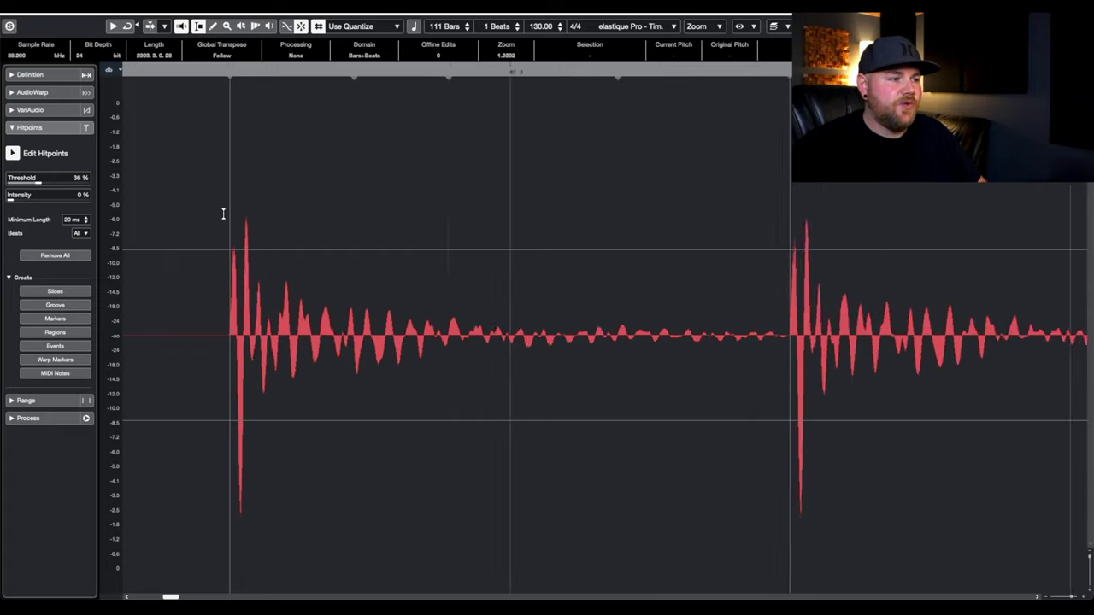
{"action": "scroll", "coordinate": [223, 214], "scroll_direction": "down", "scroll_amount": 5}
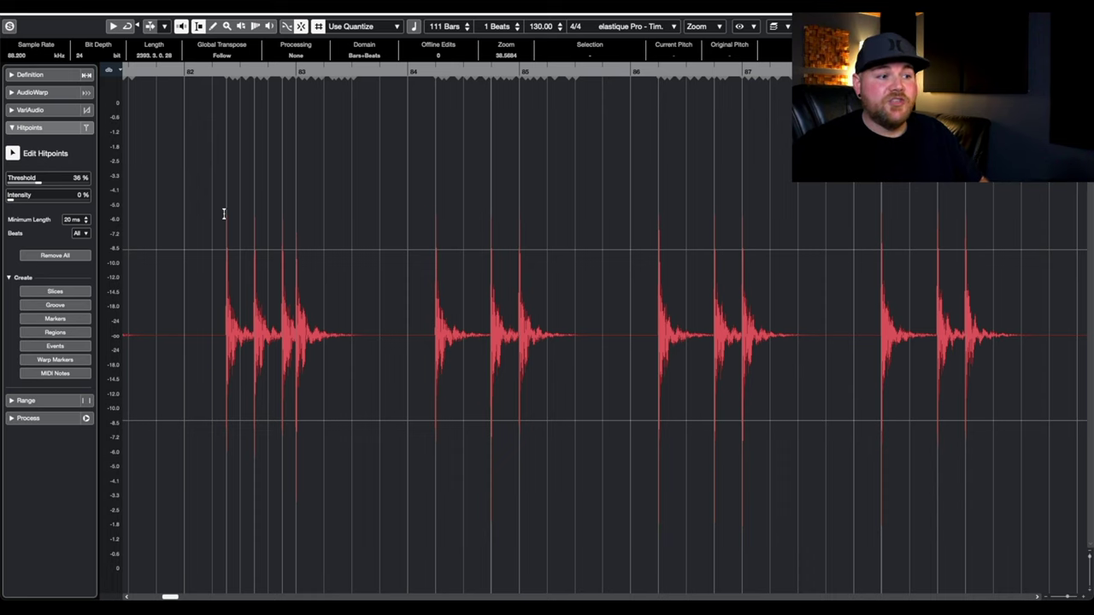
{"action": "scroll", "coordinate": [205, 214], "scroll_direction": "down", "scroll_amount": 1}
{"action": "scroll", "coordinate": [319, 73], "scroll_direction": "up", "scroll_amount": 5}
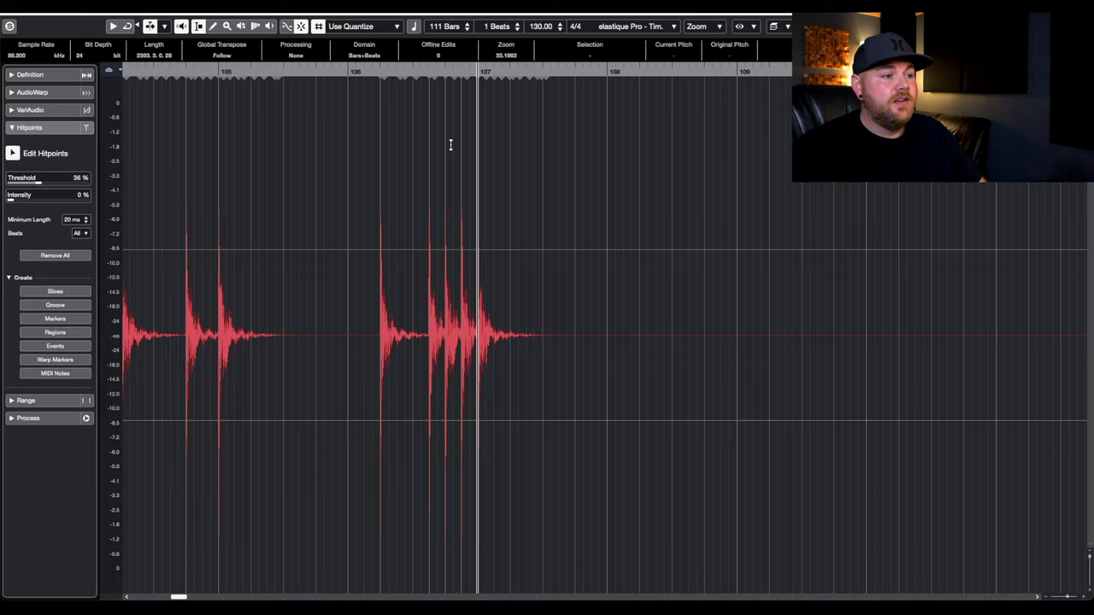
Zoom in on the first kick hit near bar 11 and drag its hitpoint onto the onset
{"action": "key", "text": "space"}
{"action": "key", "text": "h"}
{"action": "key", "text": "h"}
{"action": "key", "text": "h"}
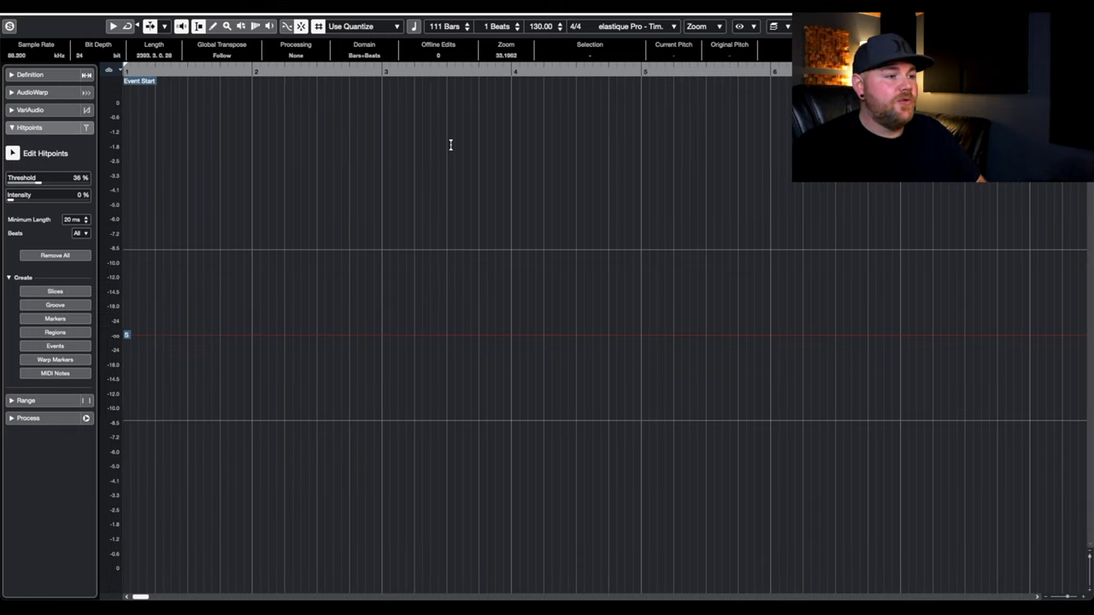
{"action": "key", "text": "g"}
{"action": "key", "text": "g"}
{"action": "key", "text": "g"}
{"action": "key", "text": "g"}
{"action": "key", "text": "g"}
{"action": "key", "text": "g"}
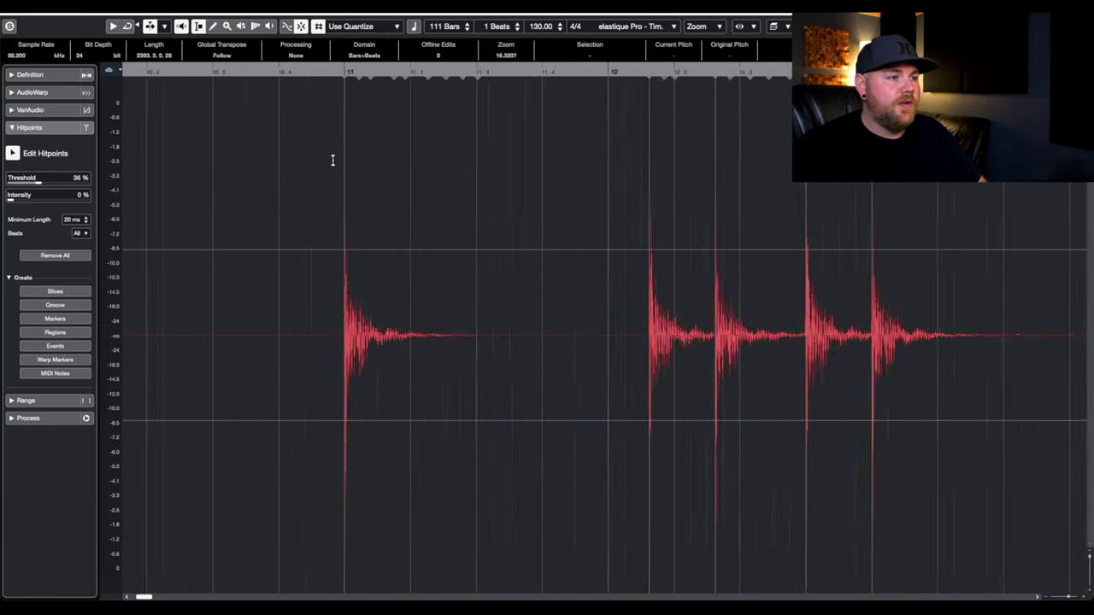
{"action": "key", "text": "h"}
{"action": "key", "text": "h"}
{"action": "key", "text": "h"}
{"action": "key", "text": "h"}
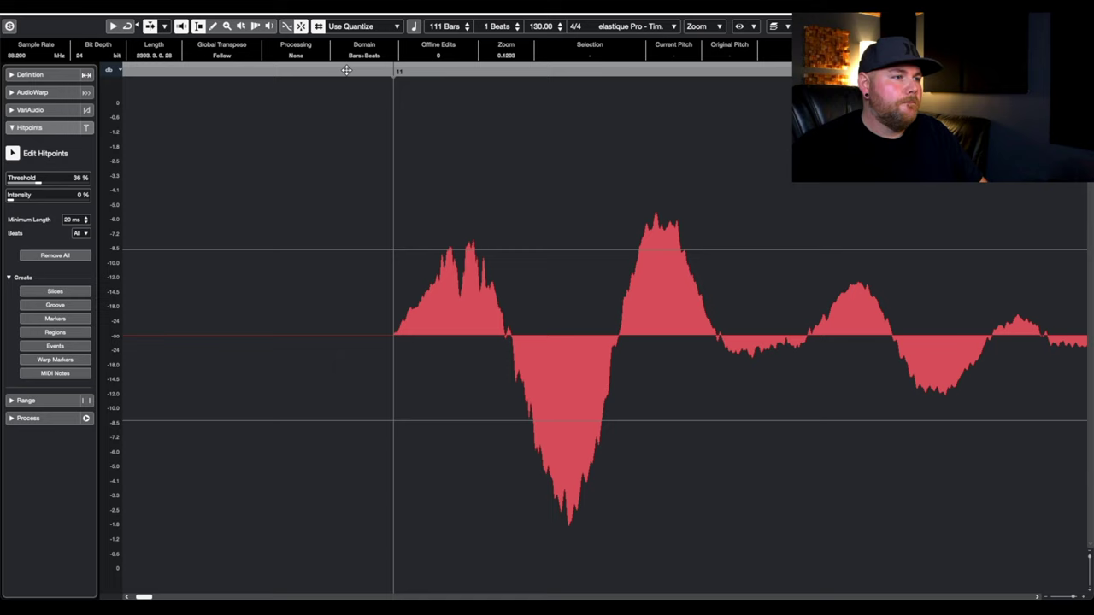
{"action": "scroll", "coordinate": [348, 73], "scroll_direction": "right", "scroll_amount": 5}
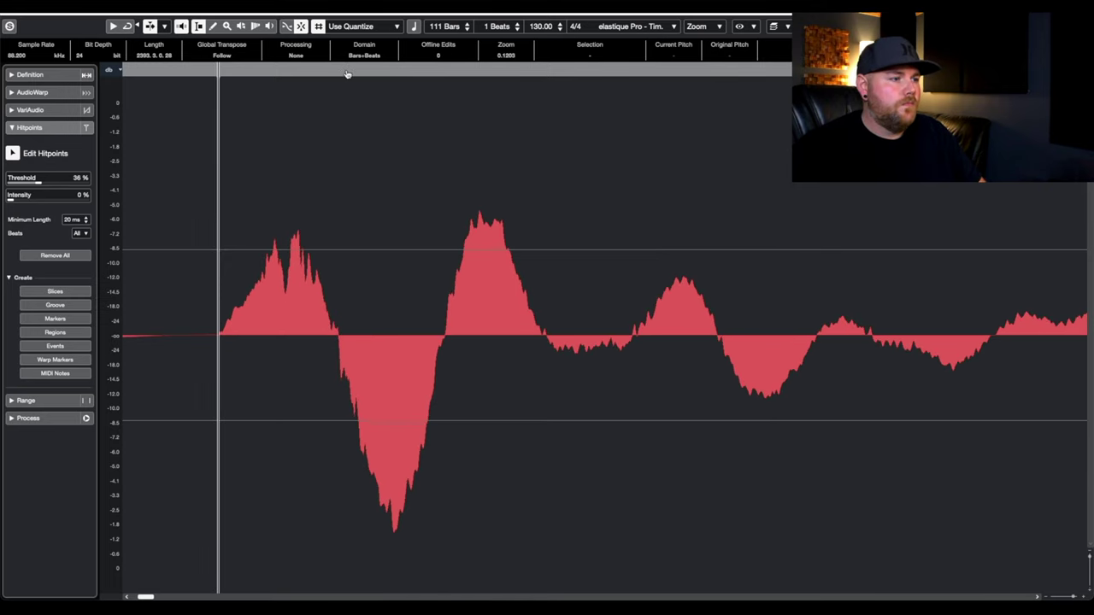
{"action": "left_click", "coordinate": [214, 128]}
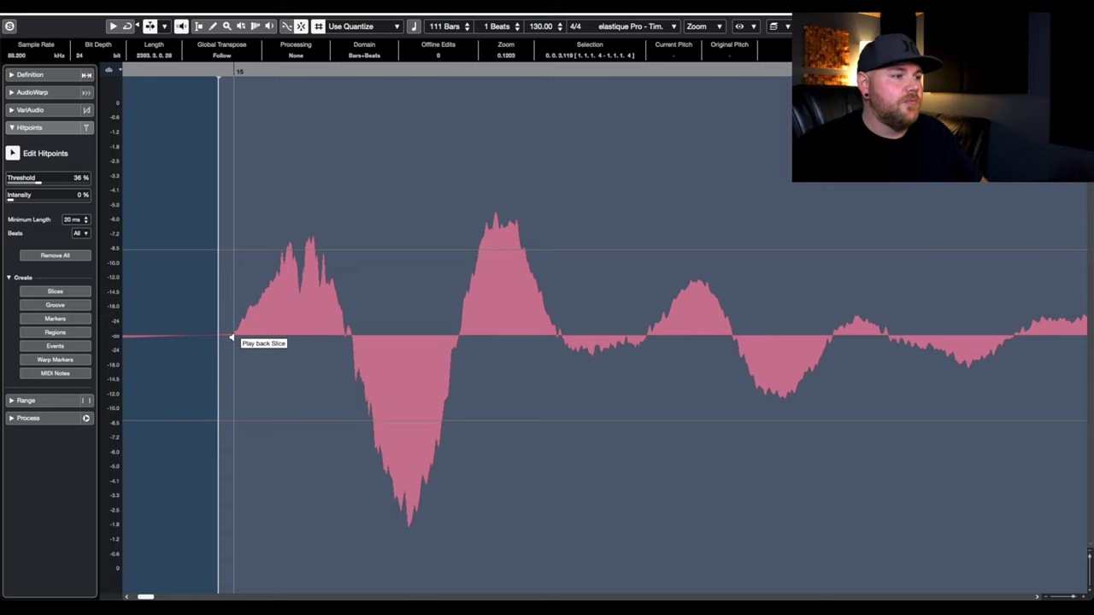
{"action": "left_click_drag", "start_coordinate": [218, 226], "coordinate": [232, 227]}
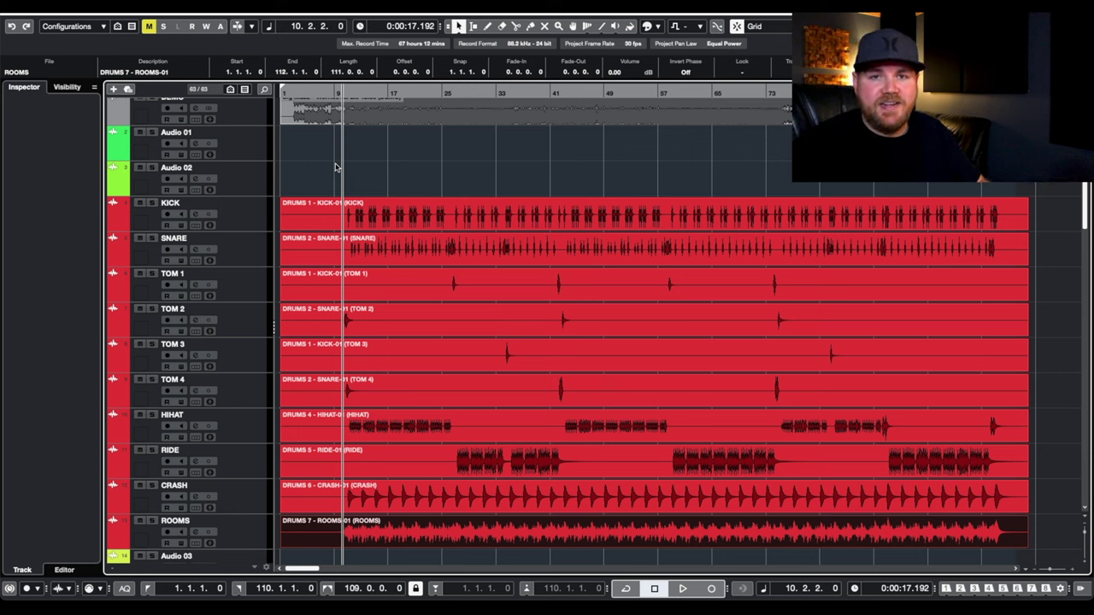
Add ten MIDI tracks below the Audio 02 track
{"action": "left_click", "coordinate": [260, 172]}
{"action": "left_click", "coordinate": [244, 187]}
{"action": "right_click", "coordinate": [247, 187]}
{"action": "mouse_move", "coordinate": [259, 191]}
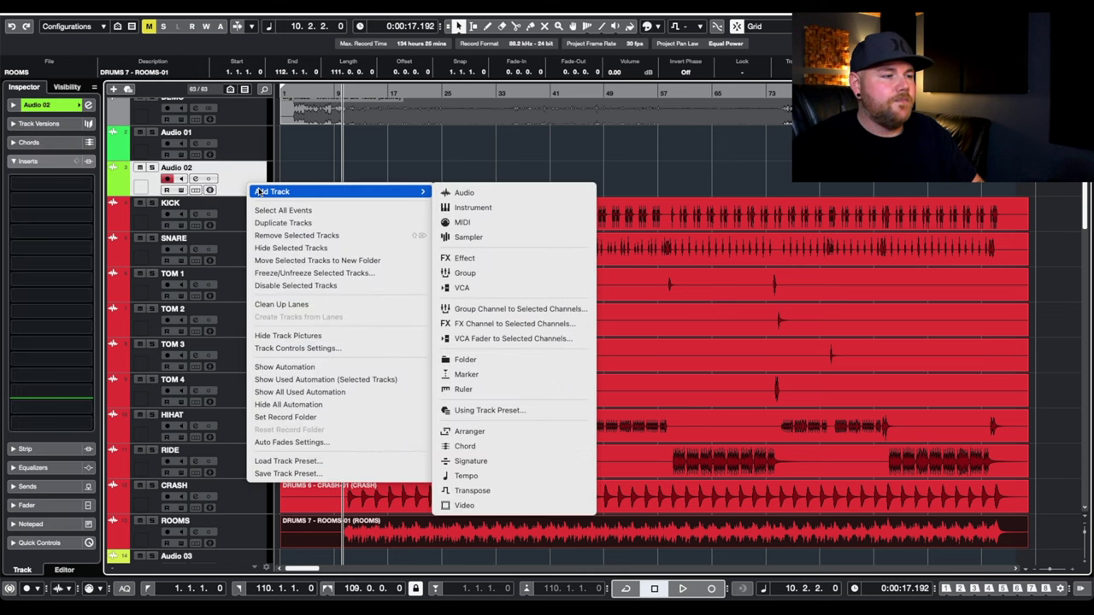
{"action": "left_click", "coordinate": [494, 221]}
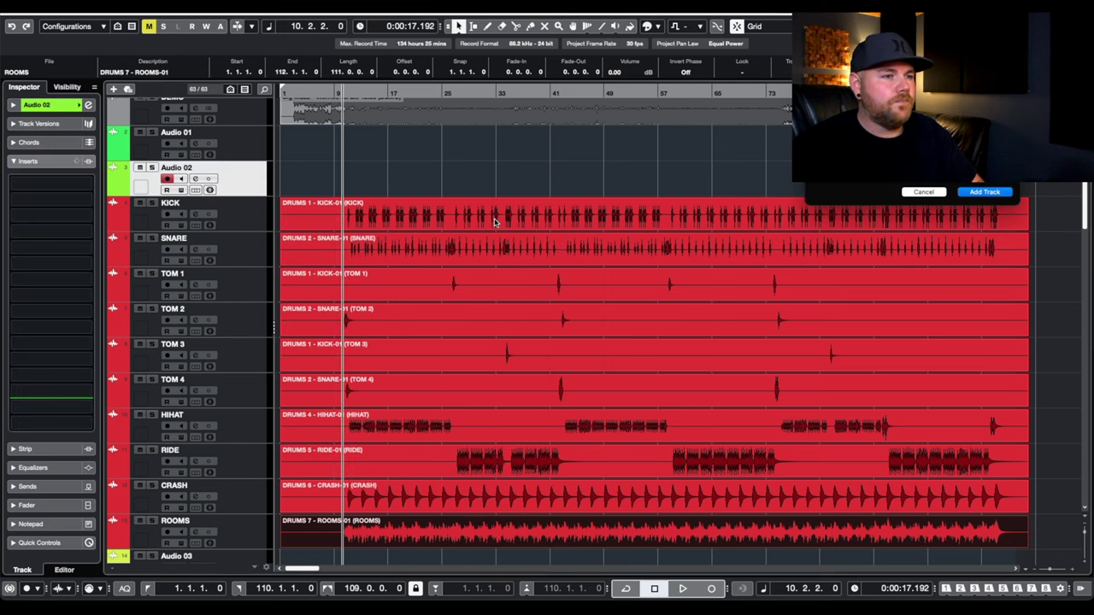
{"action": "key", "text": "Return"}
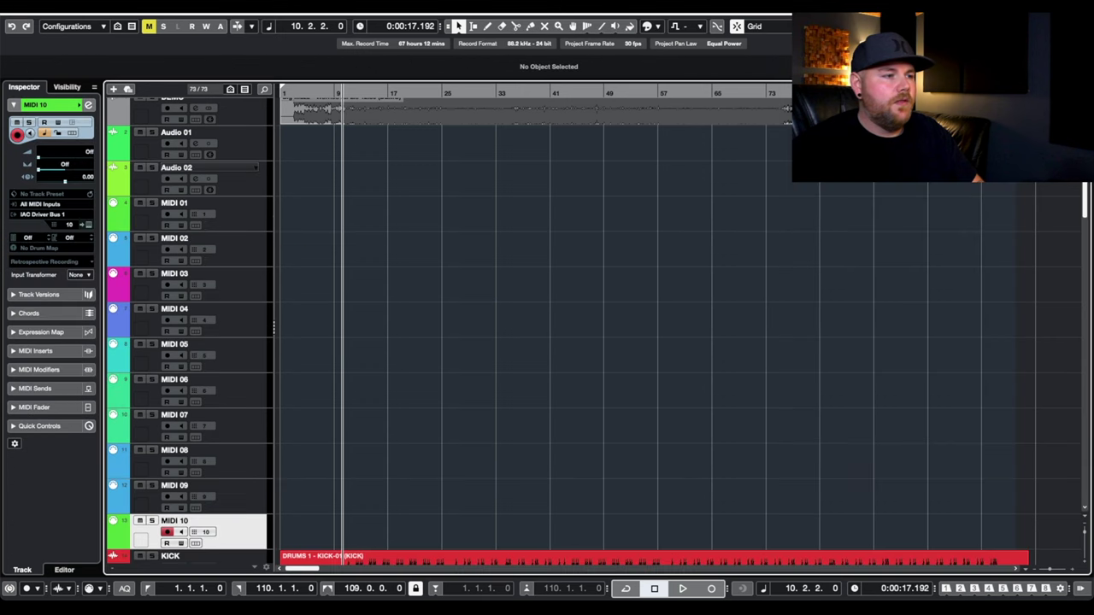
{"action": "scroll", "coordinate": [382, 212], "scroll_direction": "up", "scroll_amount": 1}
Rename the new tracks M KICK, M SNARE, M TOM 1–4, M HIHAT, M RIDE, M CRASH, M ROOM
{"action": "left_click", "coordinate": [254, 234]}
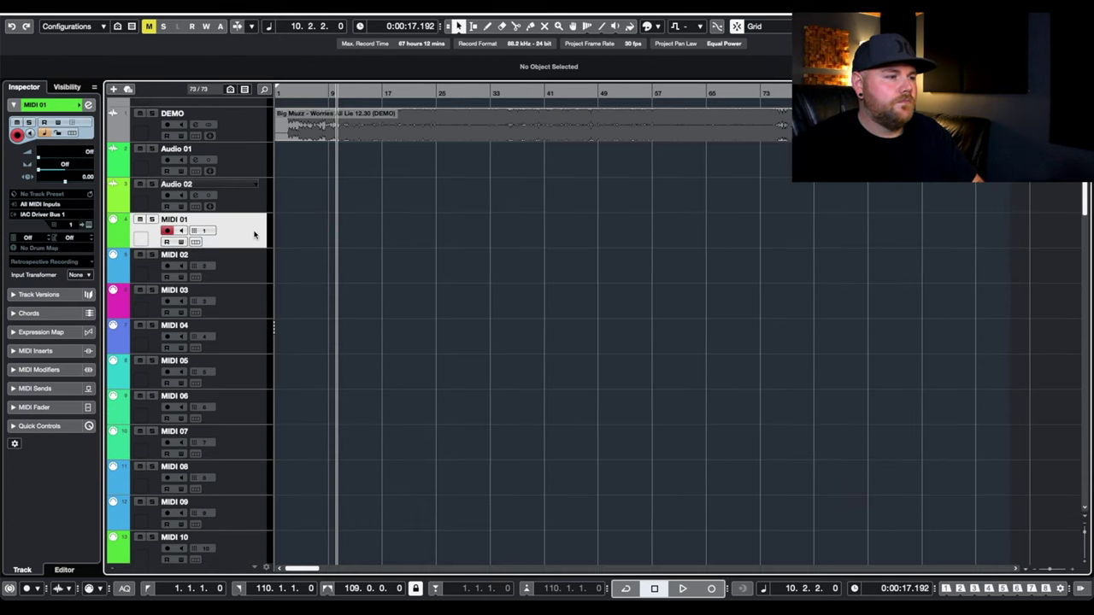
{"action": "double_click", "coordinate": [191, 220]}
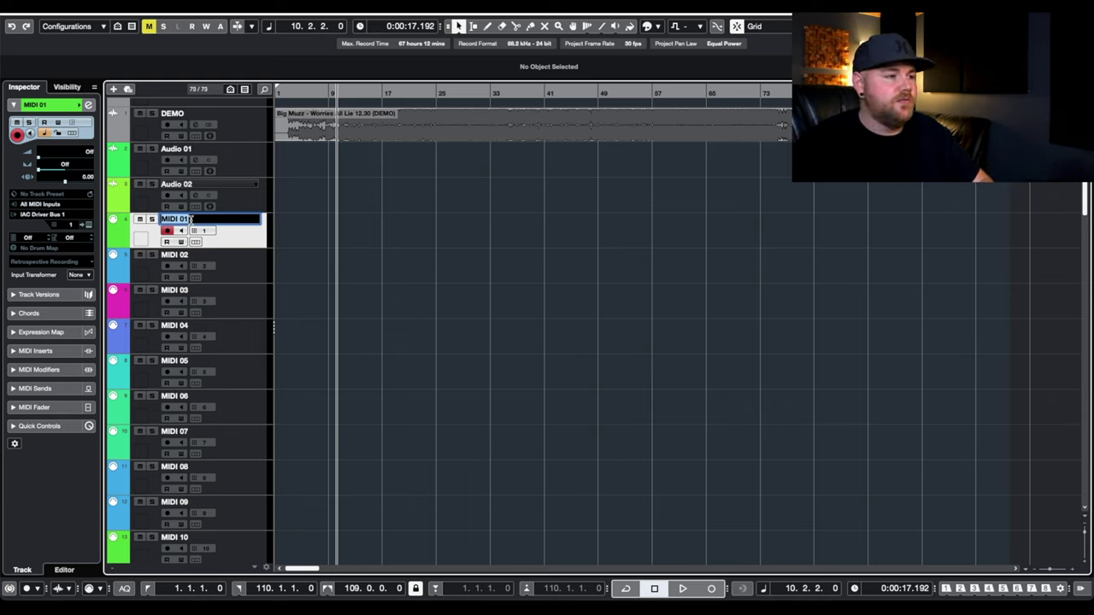
{"action": "type", "text": "M KICK\tM SNARE\tM TOM 1\tM TOM 2\tM TOM 3\tM TOM 4\tM"}
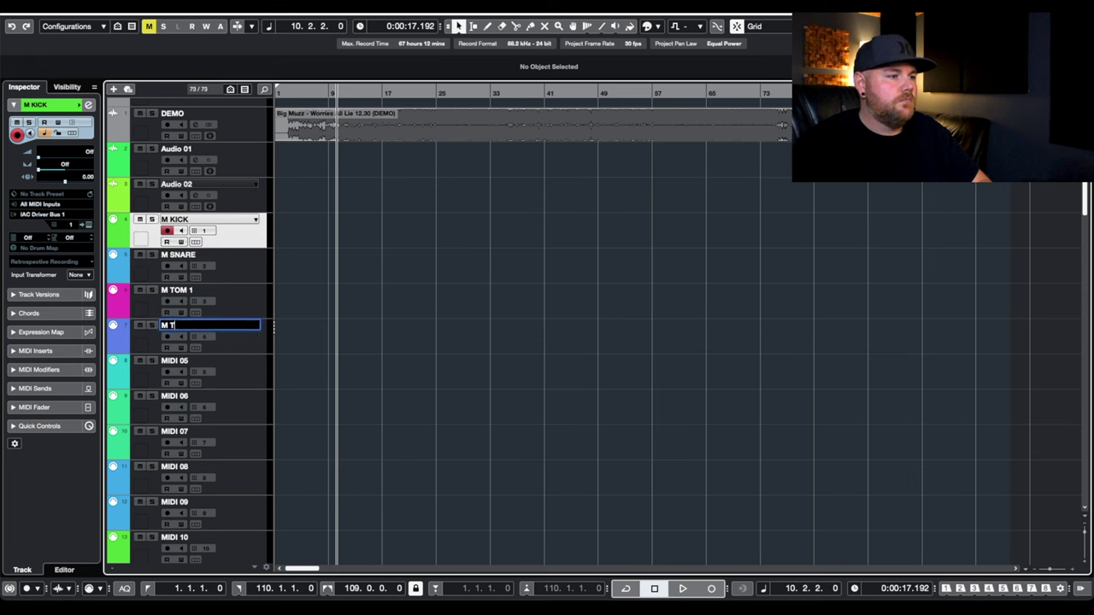
{"action": "type", "text": " HIHAT"}
{"action": "key", "text": "Tab"}
{"action": "type", "text": "M RIDE"}
{"action": "key", "text": "Tab"}
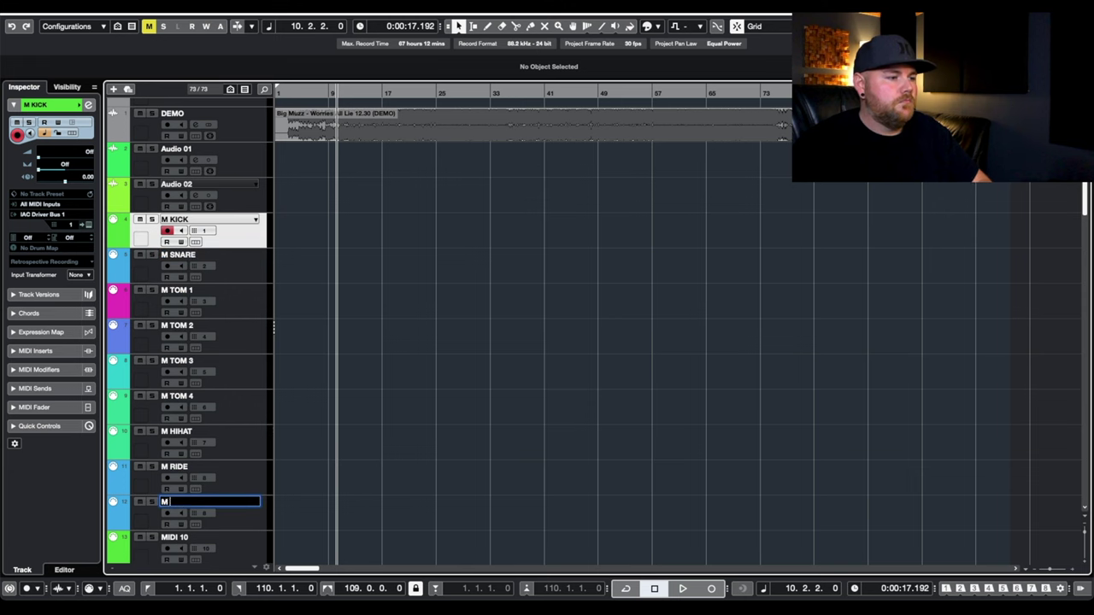
{"action": "type", "text": "M CRASH"}
{"action": "key", "text": "Tab"}
{"action": "type", "text": "M ROOM"}
{"action": "key", "text": "Return"}
{"action": "scroll", "coordinate": [327, 444], "scroll_direction": "down", "scroll_amount": 5}
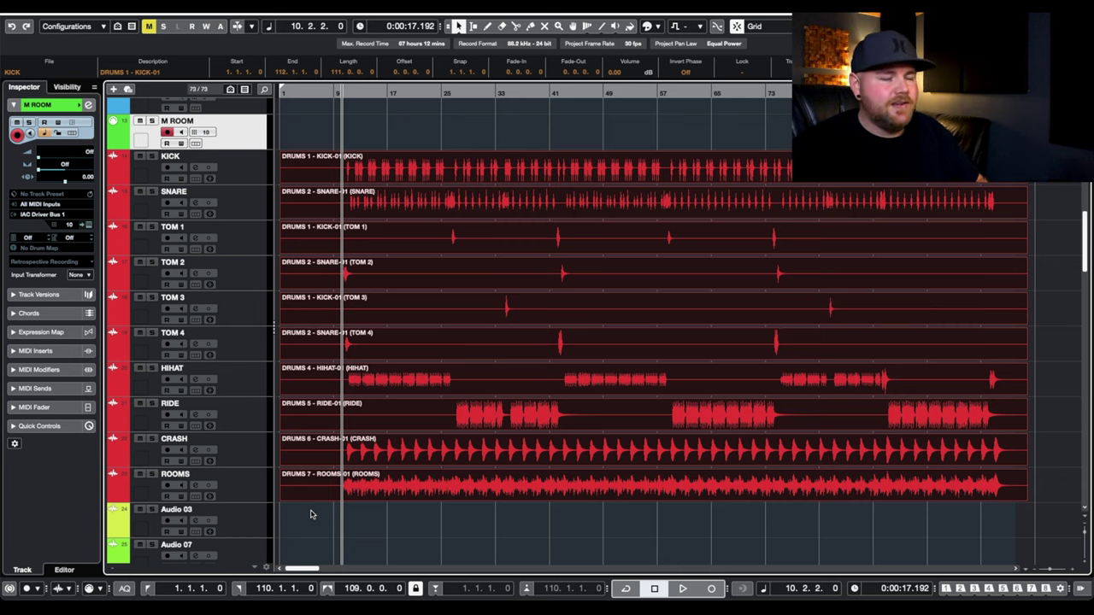
Deselect all drum audio events and select the M KICK track as the destination
{"action": "key", "text": "super+a"}
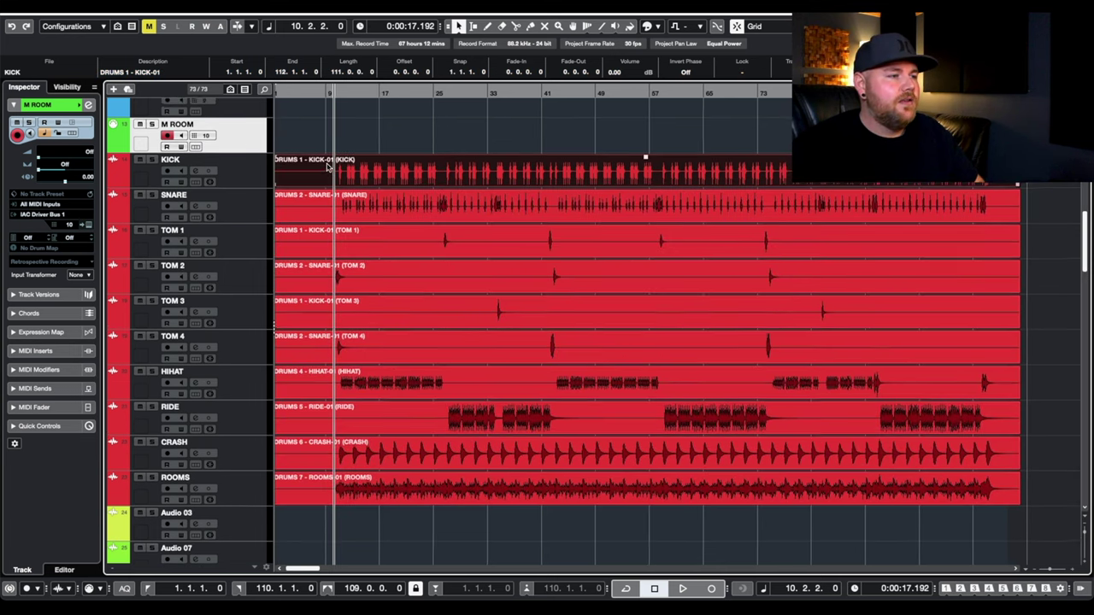
{"action": "scroll", "coordinate": [248, 179], "scroll_direction": "up", "scroll_amount": 10}
{"action": "left_click", "coordinate": [248, 179]}
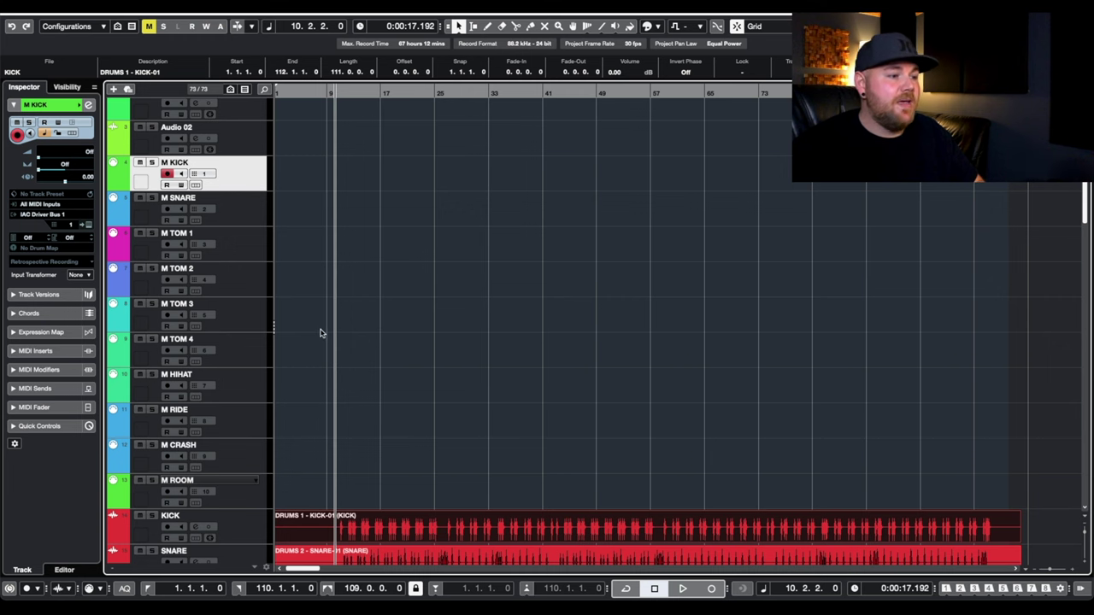
{"action": "scroll", "coordinate": [320, 337], "scroll_direction": "down", "scroll_amount": 5}
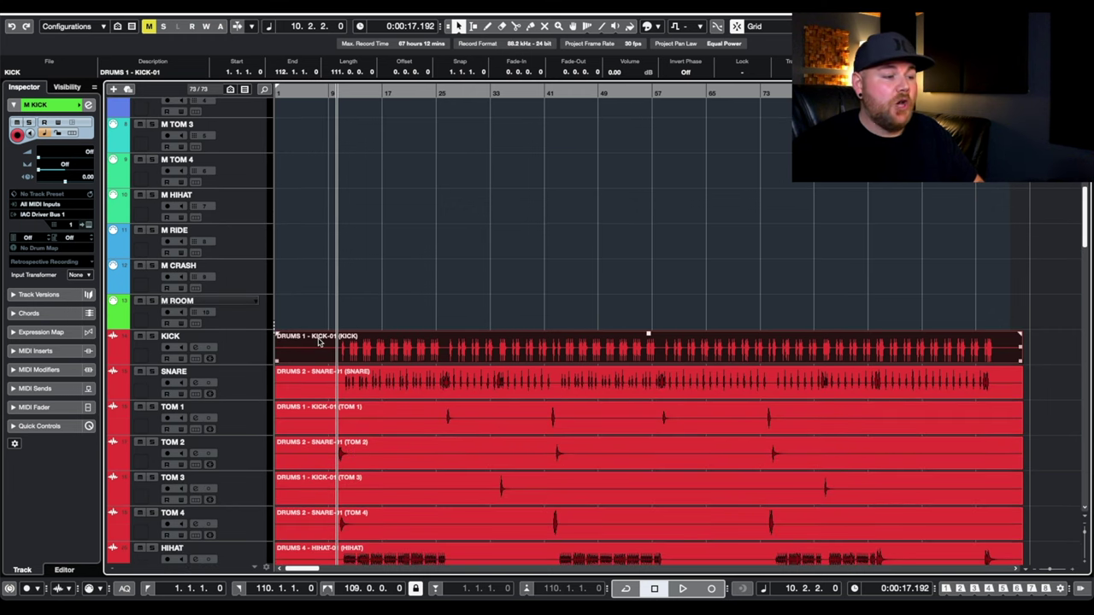
Open the KICK event's hitpoint-to-MIDI-notes options and lower the note pitch to C1
{"action": "double_click", "coordinate": [319, 340]}
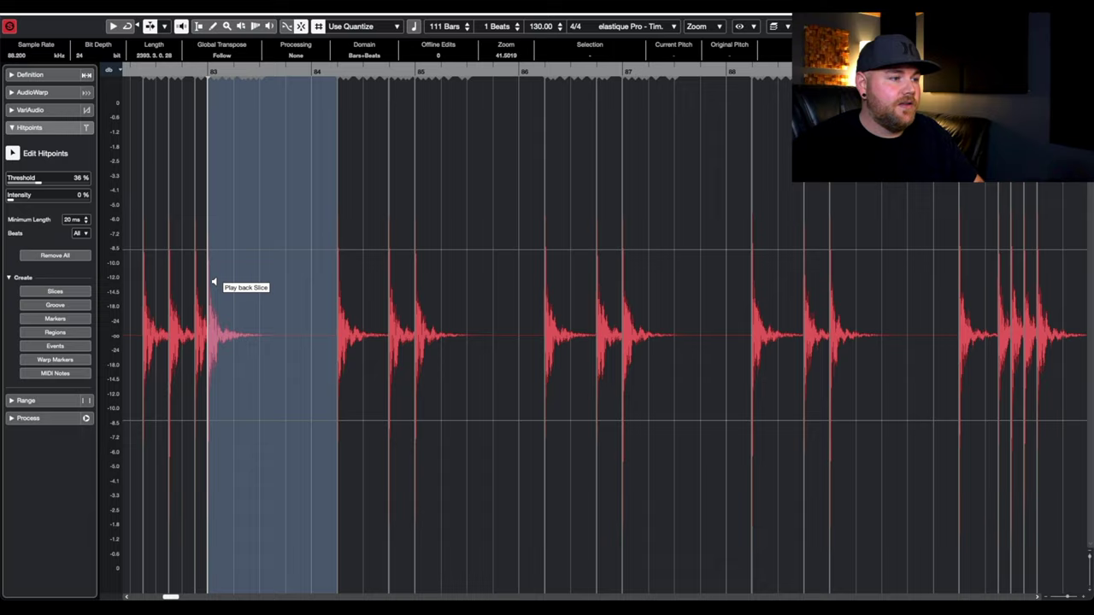
{"action": "scroll", "coordinate": [214, 282], "scroll_direction": "down", "scroll_amount": 10}
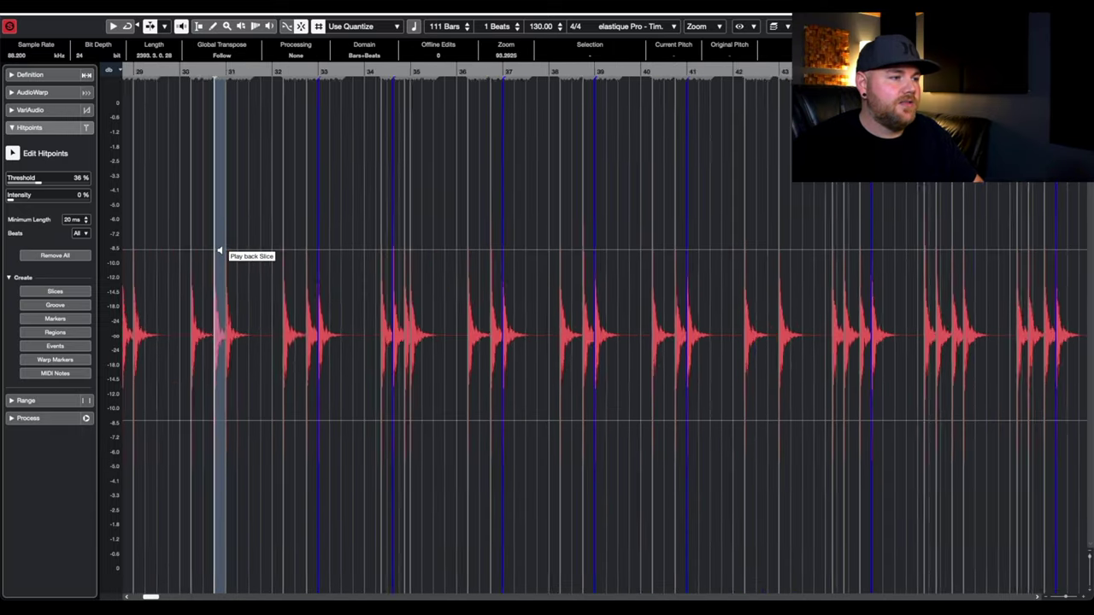
{"action": "scroll", "coordinate": [218, 251], "scroll_direction": "up", "scroll_amount": 5}
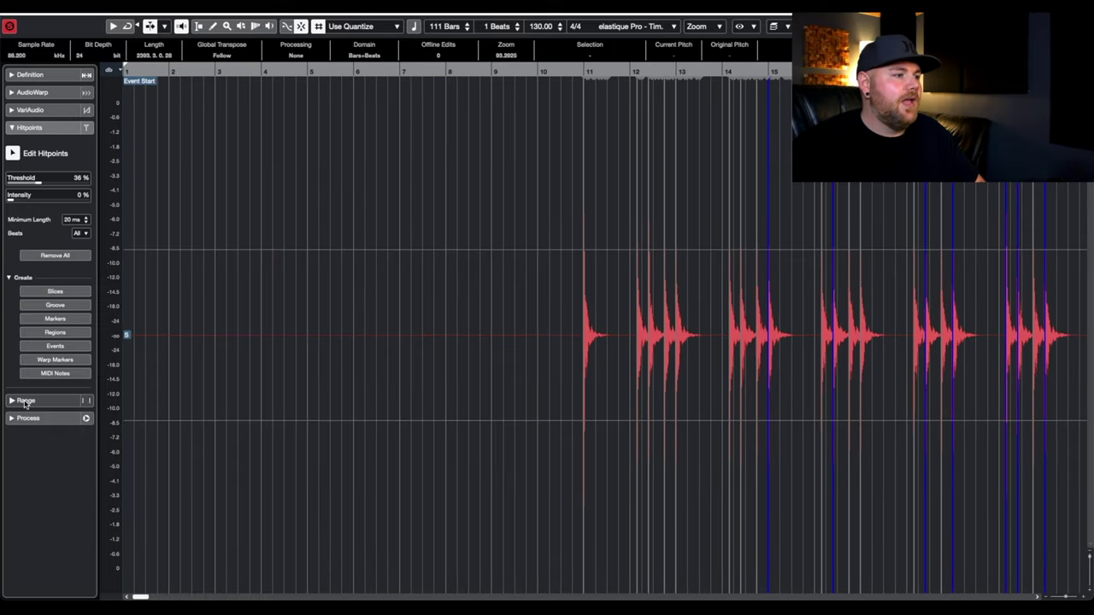
{"action": "left_click", "coordinate": [56, 374]}
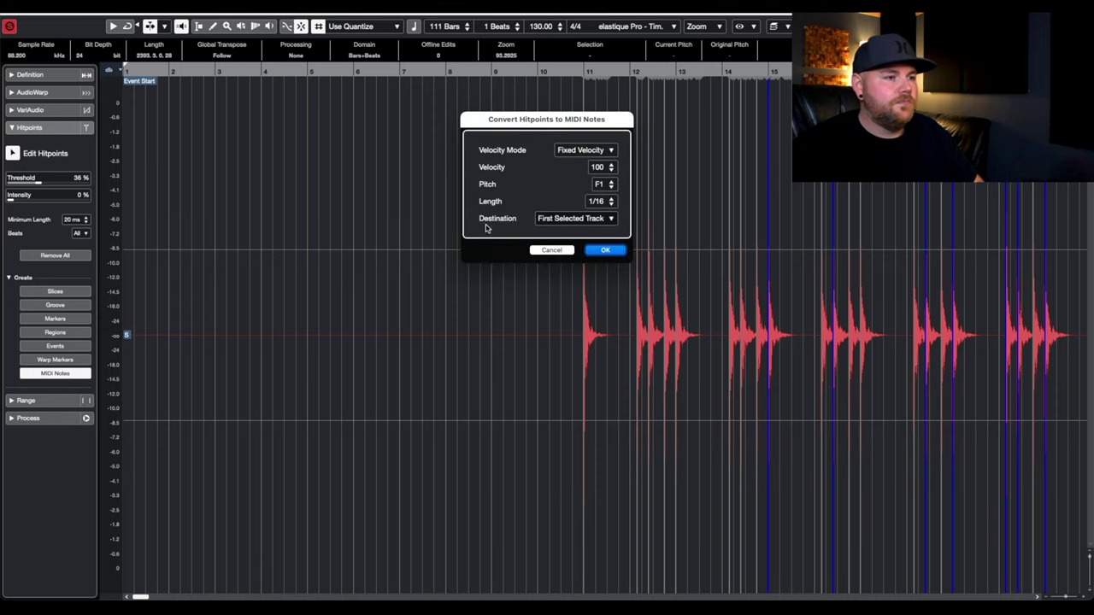
{"action": "left_click", "coordinate": [612, 188]}
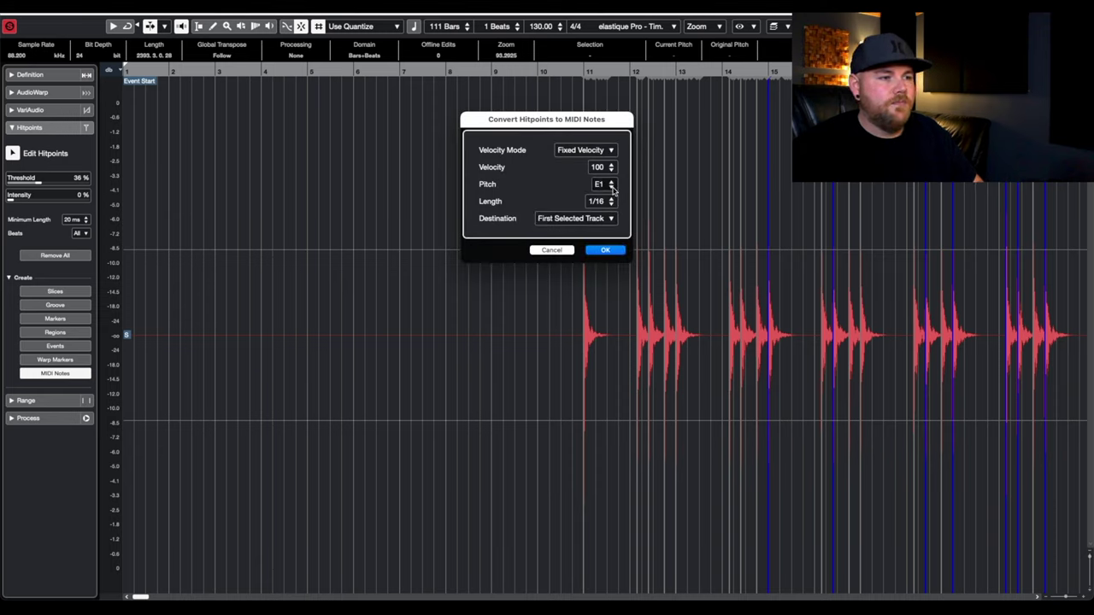
{"action": "left_click", "coordinate": [613, 188]}
{"action": "left_click", "coordinate": [612, 188]}
{"action": "left_click", "coordinate": [612, 188]}
{"action": "left_click", "coordinate": [612, 188]}
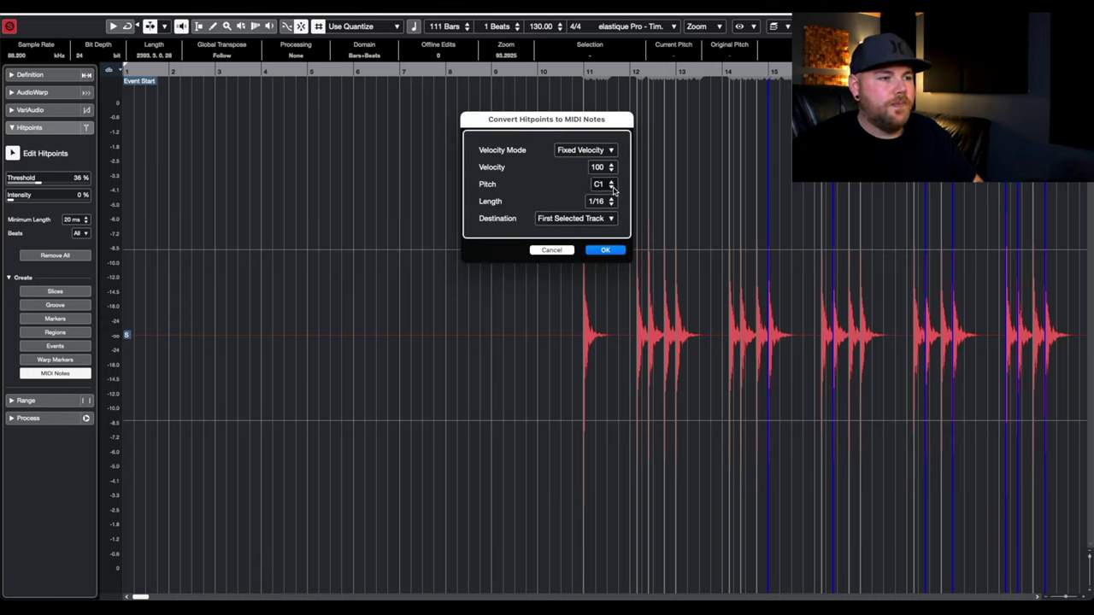
Confirm the MIDI note conversion and move the KICK audio track up beneath M KICK
{"action": "left_click", "coordinate": [606, 250]}
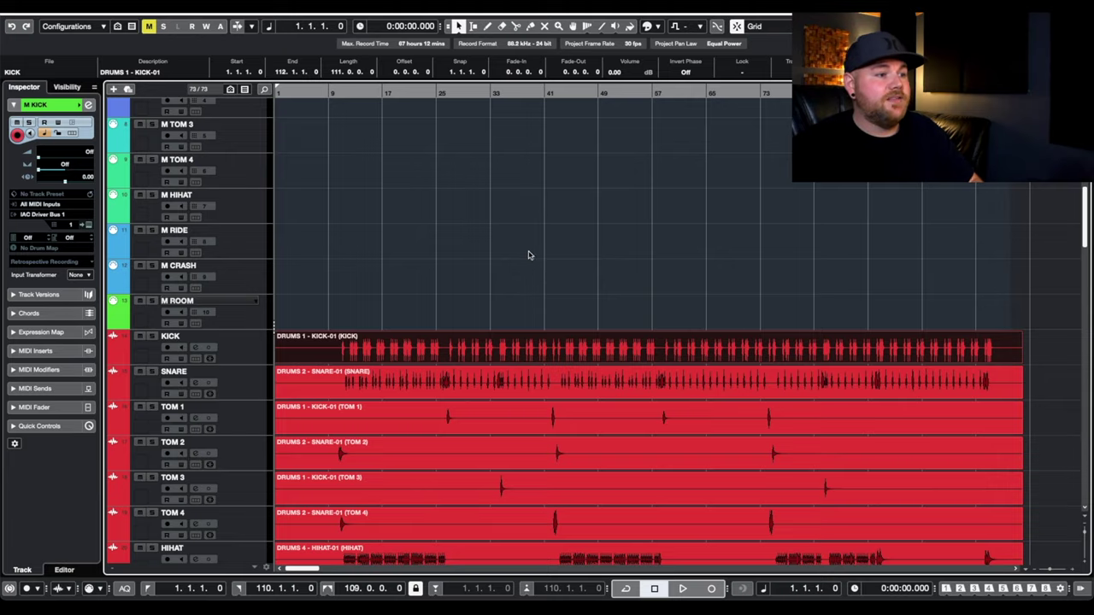
{"action": "scroll", "coordinate": [359, 247], "scroll_direction": "up", "scroll_amount": 8}
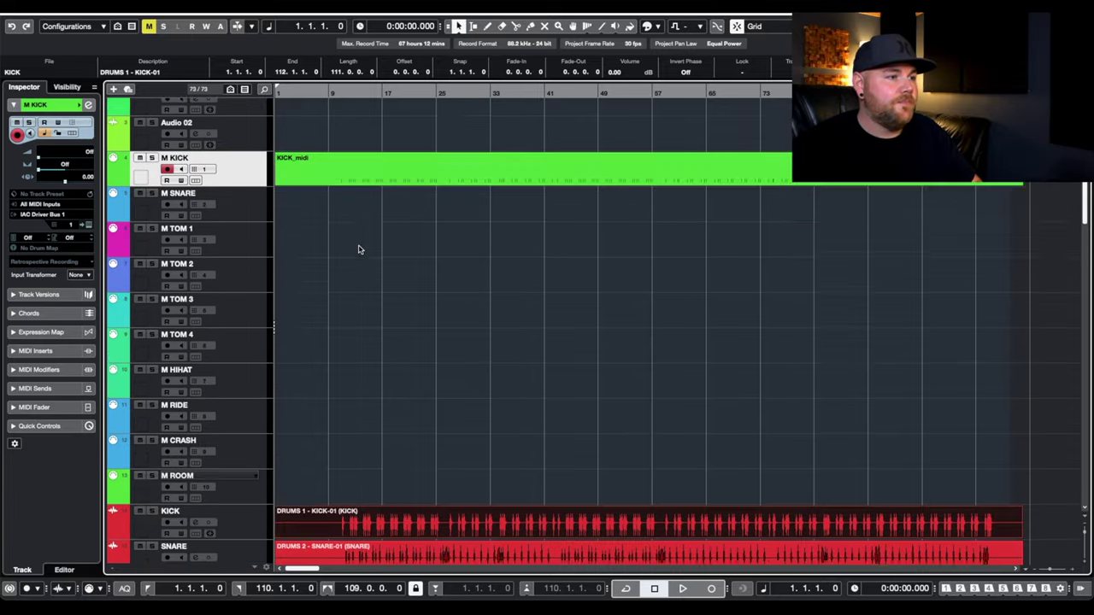
{"action": "left_click", "coordinate": [306, 234]}
{"action": "scroll", "coordinate": [304, 235], "scroll_direction": "up", "scroll_amount": 3}
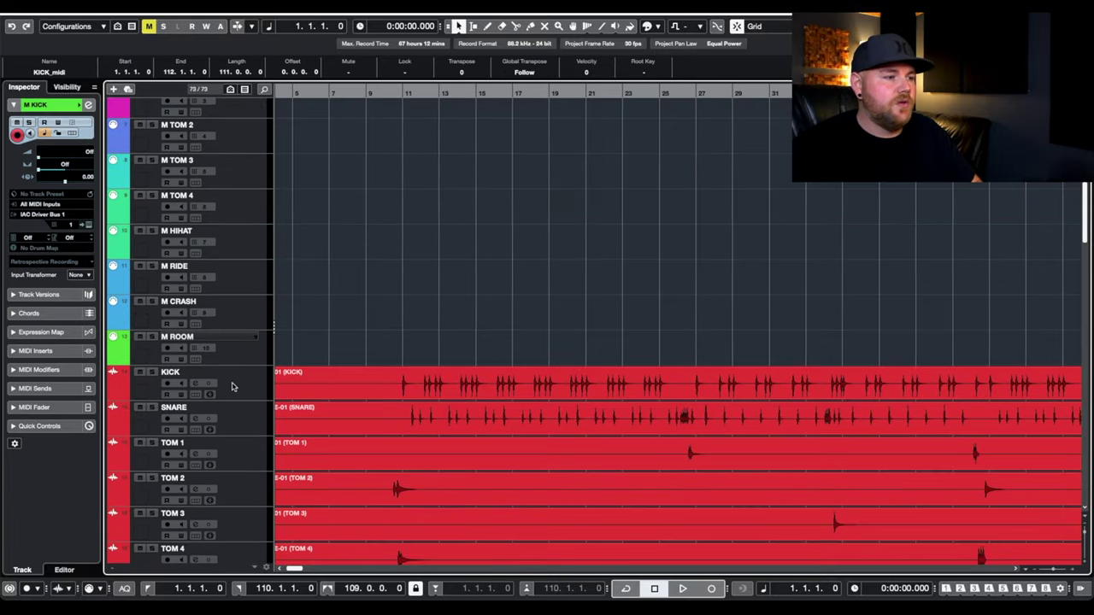
{"action": "left_click_drag", "start_coordinate": [233, 385], "coordinate": [265, 220]}
Zoom in to compare the KICK_midi notes against the kick hits, then zoom back out
{"action": "scroll", "coordinate": [398, 260], "scroll_direction": "up", "scroll_amount": 5}
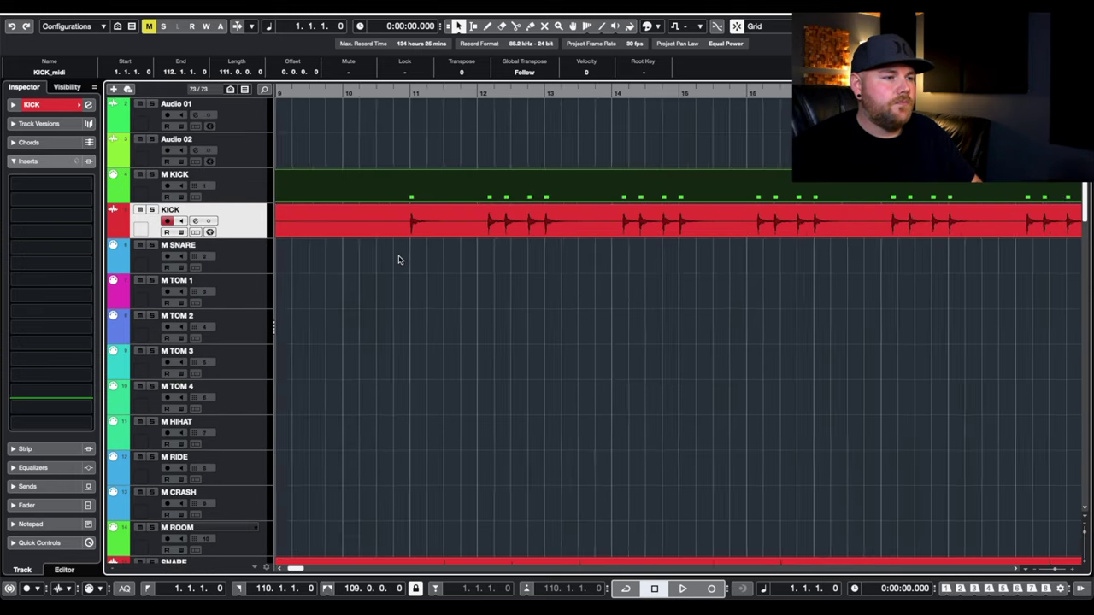
{"action": "scroll", "coordinate": [399, 260], "scroll_direction": "up", "scroll_amount": 5}
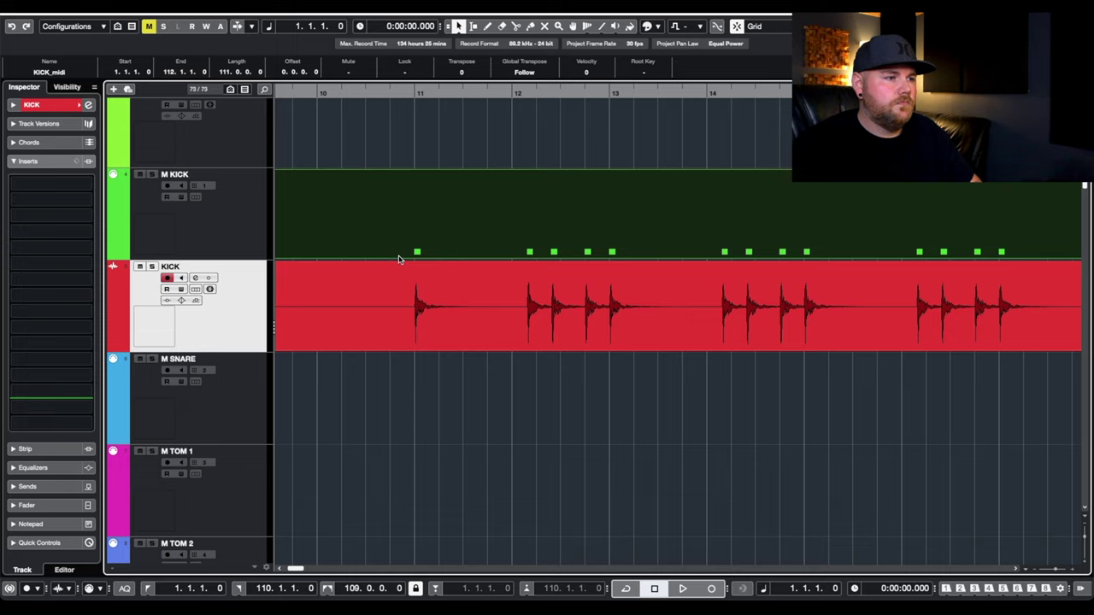
{"action": "scroll", "coordinate": [398, 260], "scroll_direction": "up", "scroll_amount": 3}
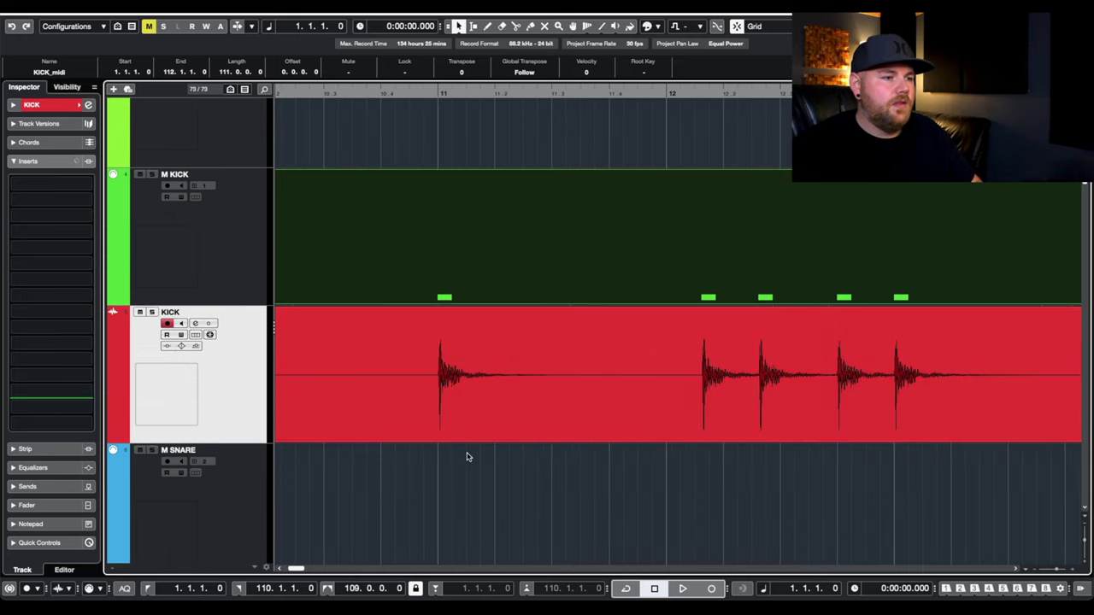
{"action": "scroll", "coordinate": [467, 453], "scroll_direction": "right", "scroll_amount": 5}
{"action": "scroll", "coordinate": [585, 456], "scroll_direction": "right", "scroll_amount": 10}
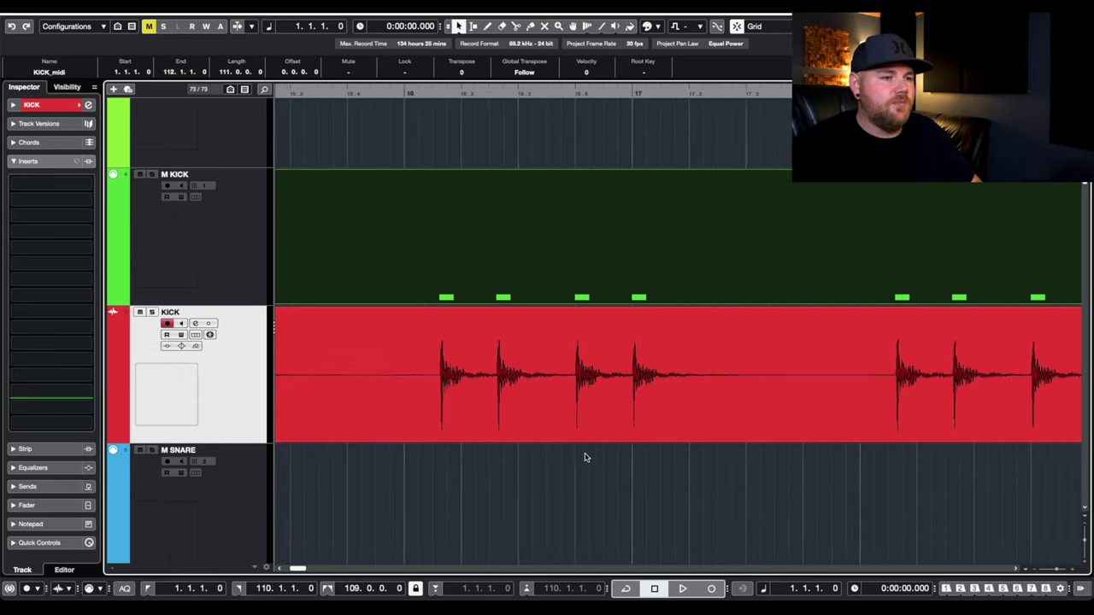
{"action": "scroll", "coordinate": [585, 458], "scroll_direction": "right", "scroll_amount": 8}
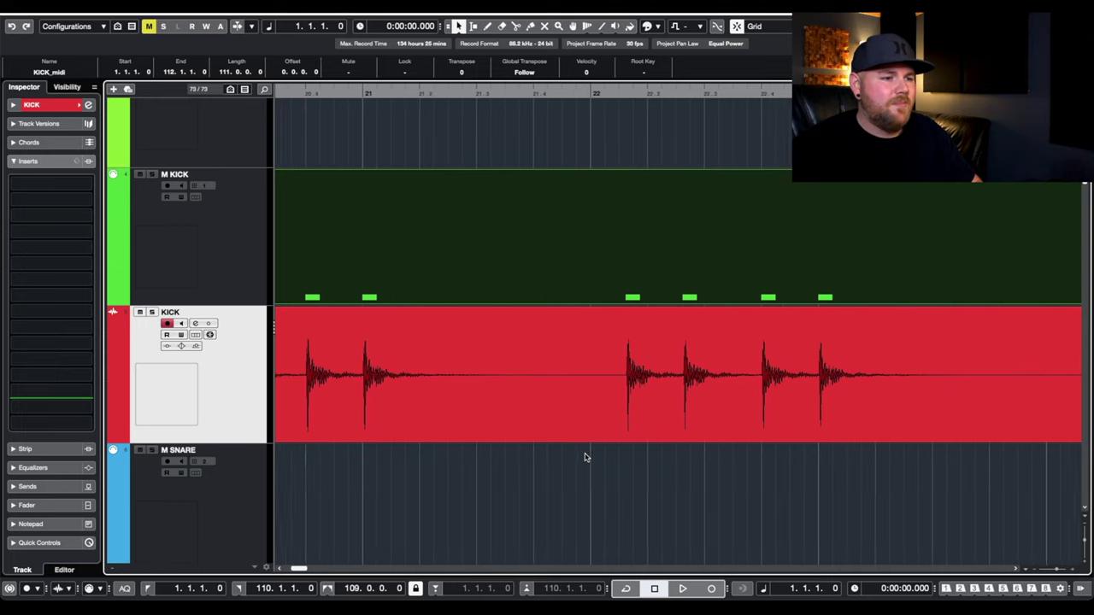
{"action": "left_click", "coordinate": [640, 473]}
{"action": "left_click", "coordinate": [697, 405]}
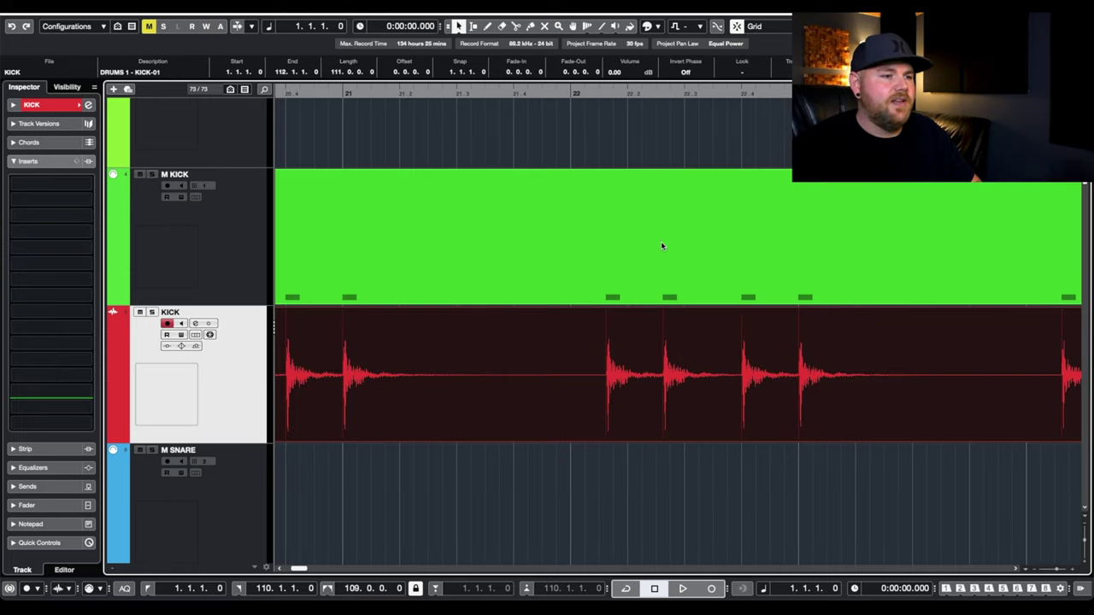
{"action": "scroll", "coordinate": [606, 336], "scroll_direction": "down", "scroll_amount": 6}
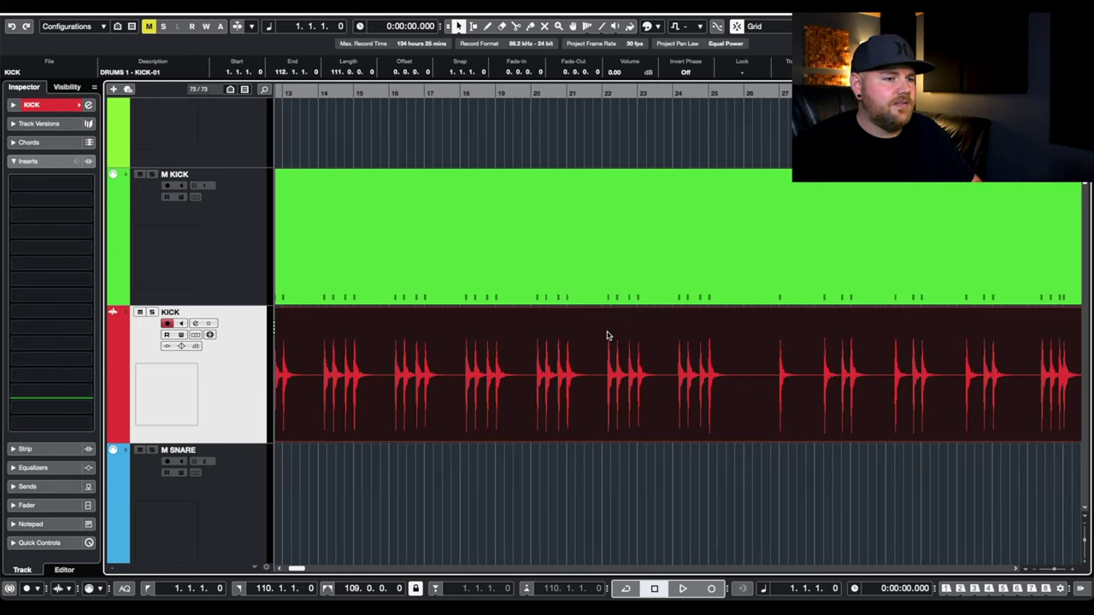
{"action": "scroll", "coordinate": [736, 435], "scroll_direction": "down", "scroll_amount": 6}
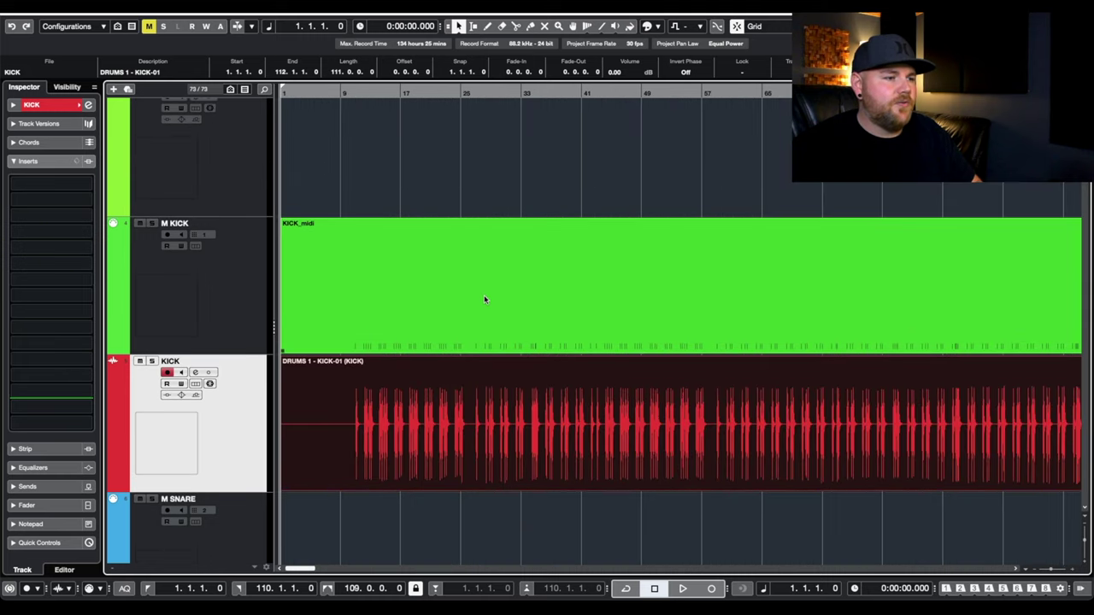
{"action": "scroll", "coordinate": [343, 330], "scroll_direction": "up", "scroll_amount": 6}
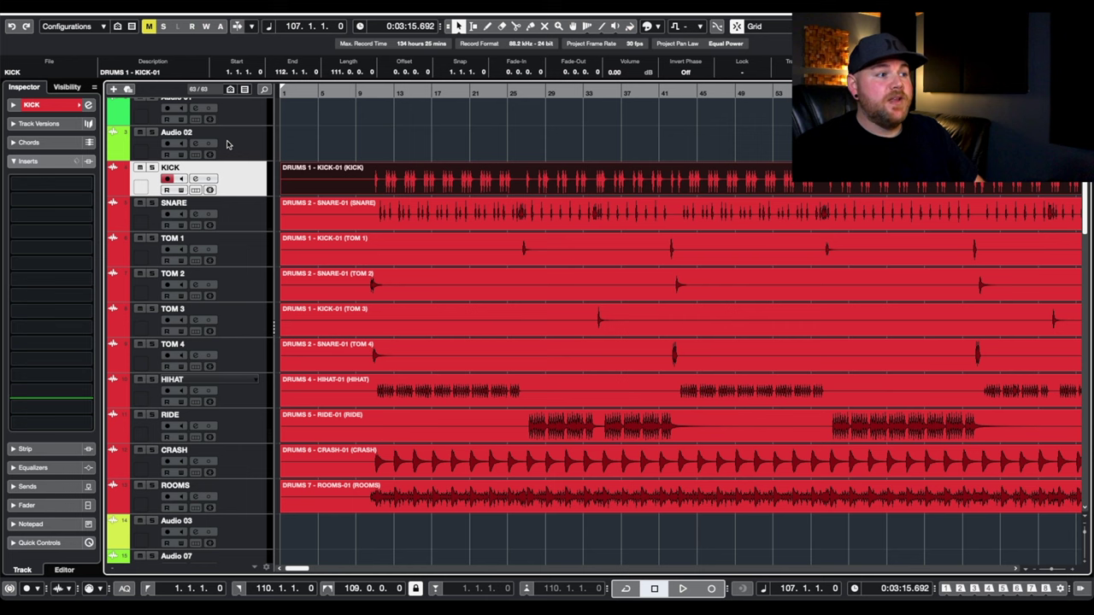
Open the SNARE audio event in the Sample Editor and zoom into its waveform
{"action": "left_click", "coordinate": [297, 220]}
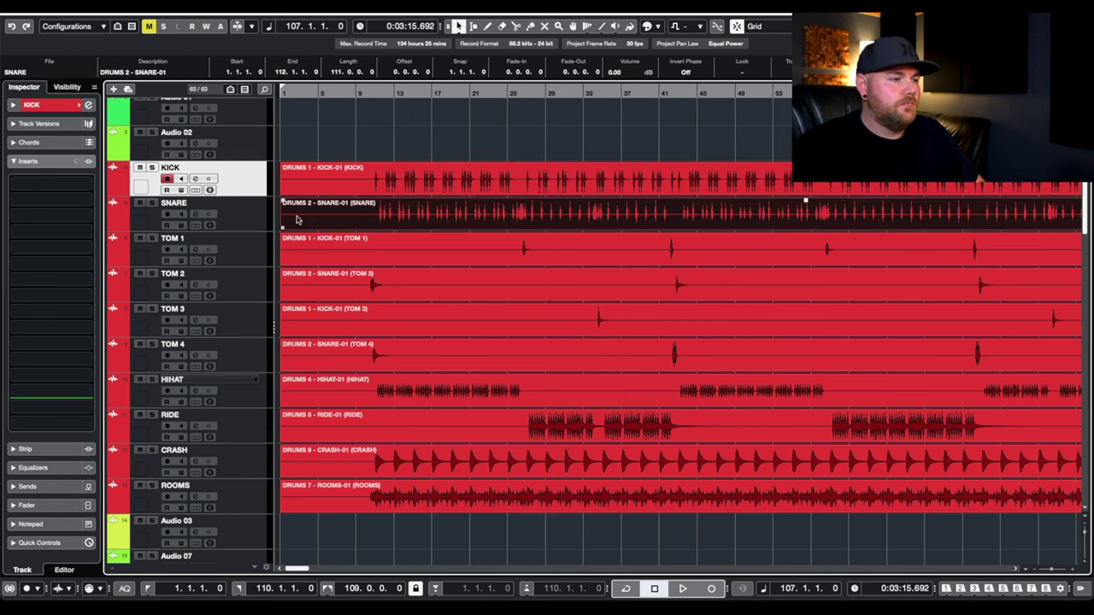
{"action": "double_click", "coordinate": [368, 218]}
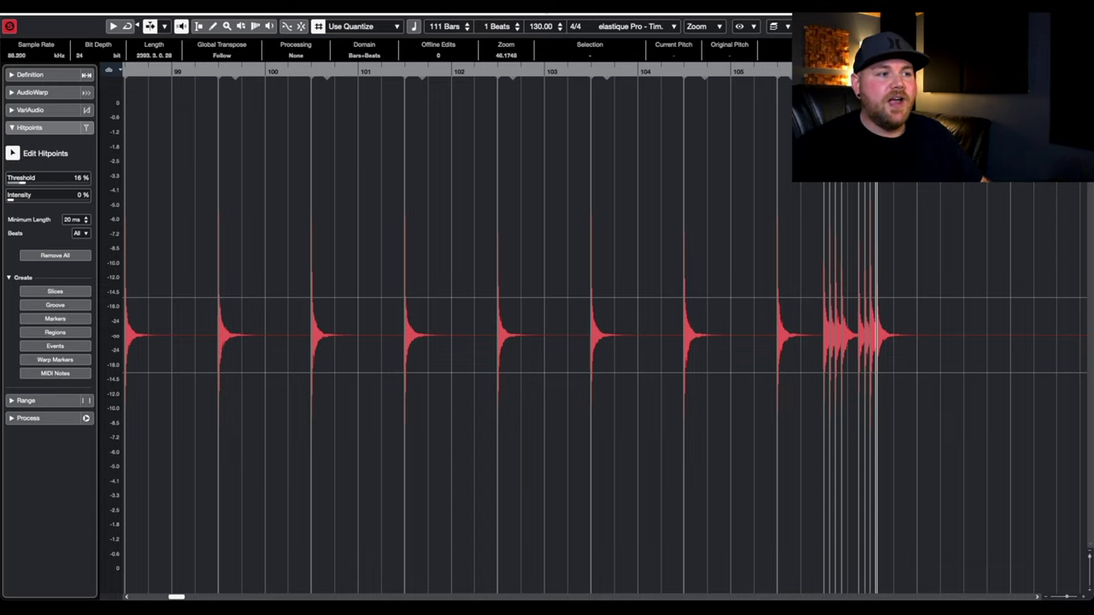
{"action": "scroll", "coordinate": [588, 151], "scroll_direction": "up", "scroll_amount": 10}
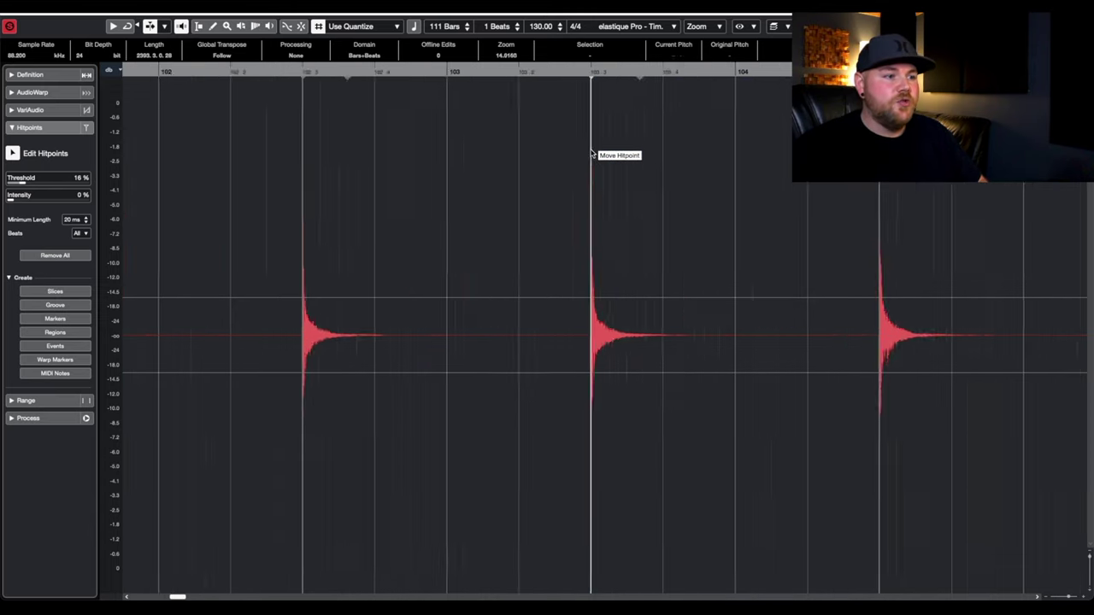
{"action": "scroll", "coordinate": [591, 153], "scroll_direction": "up", "scroll_amount": 2}
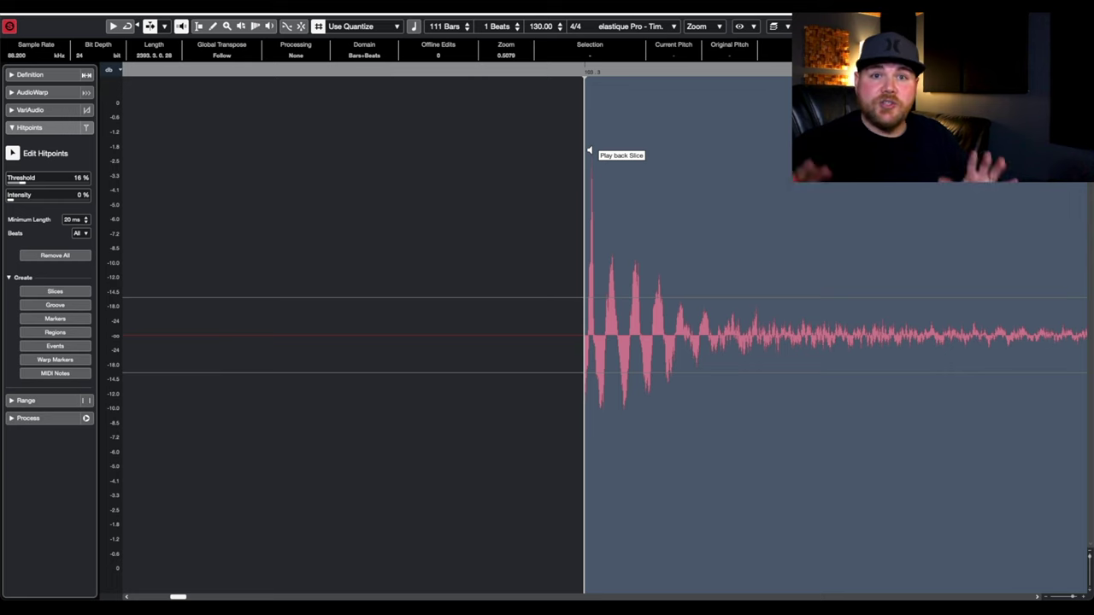
{"action": "scroll", "coordinate": [589, 152], "scroll_direction": "down", "scroll_amount": 8}
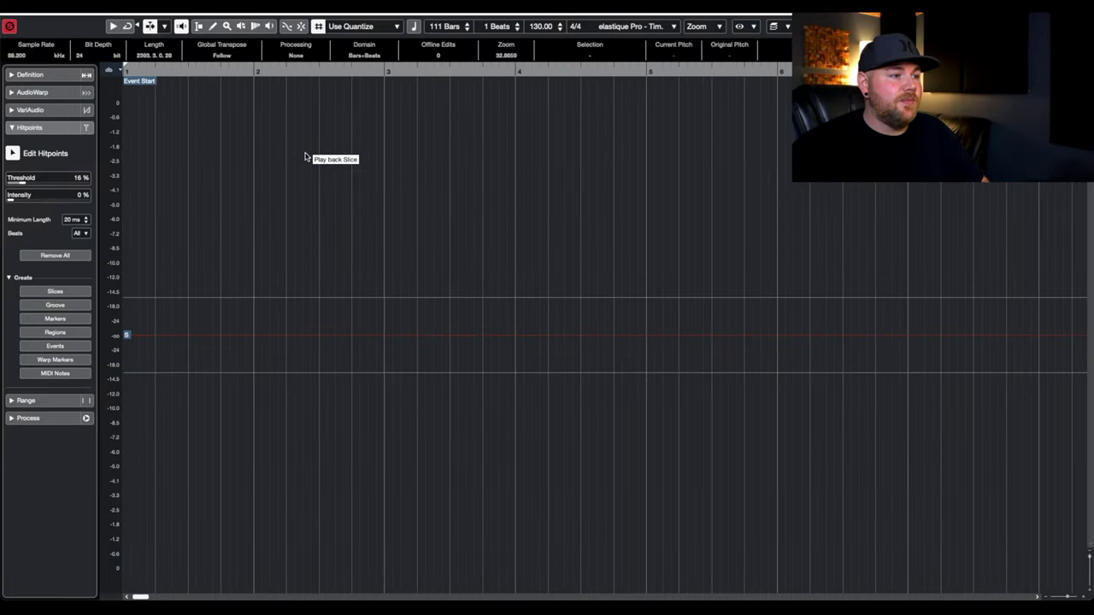
Audition the first snare slices, zooming in closer on the hits
{"action": "left_click", "coordinate": [496, 146]}
{"action": "scroll", "coordinate": [513, 156], "scroll_direction": "up", "scroll_amount": 5}
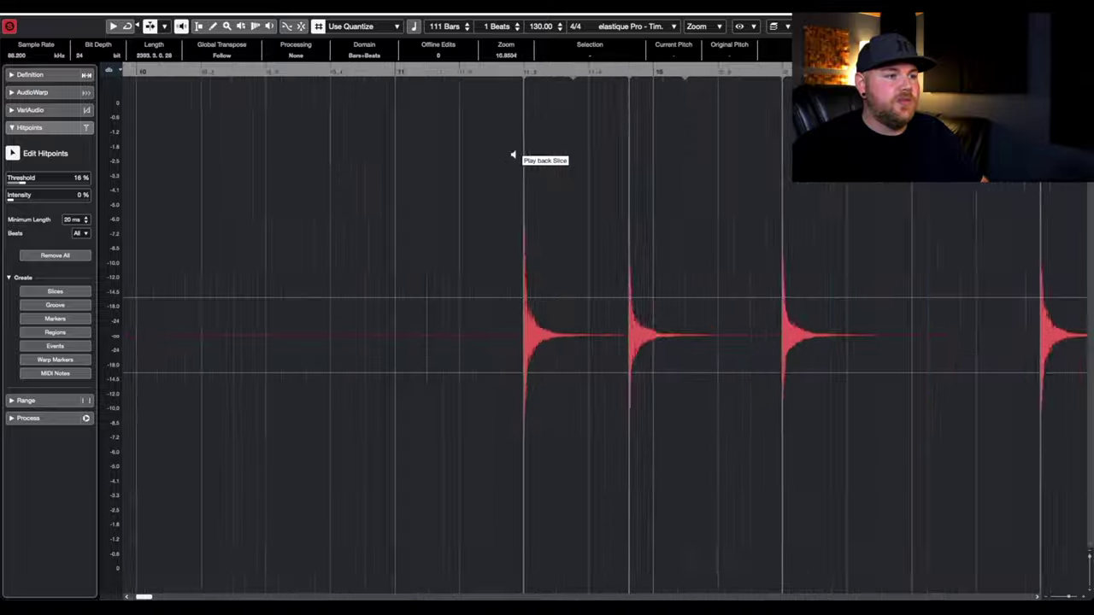
{"action": "left_click", "coordinate": [552, 151]}
{"action": "scroll", "coordinate": [547, 149], "scroll_direction": "up", "scroll_amount": 4}
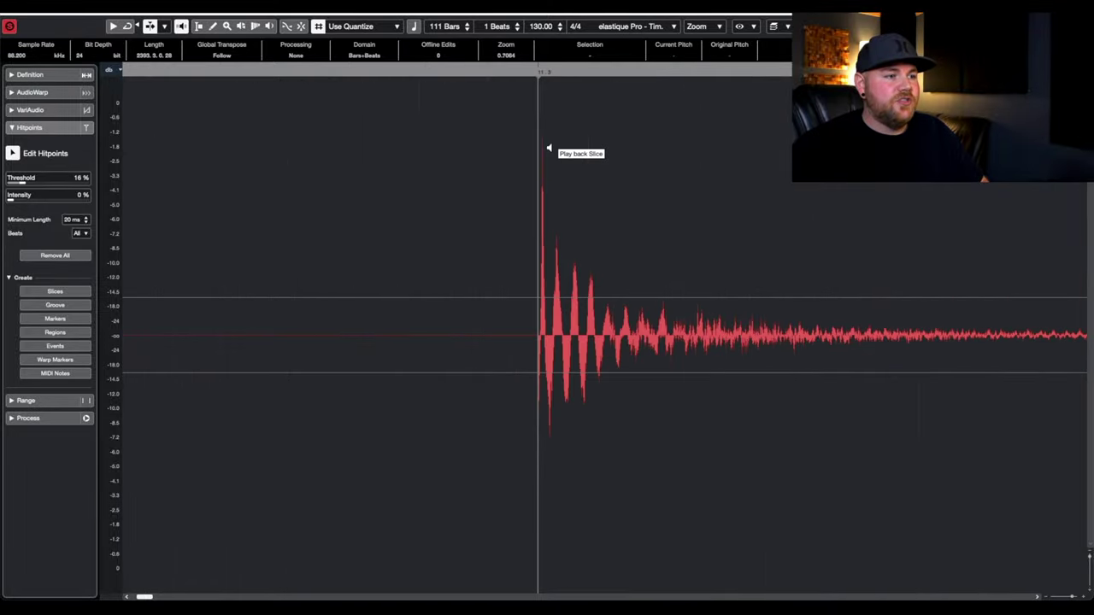
{"action": "scroll", "coordinate": [537, 147], "scroll_direction": "up", "scroll_amount": 3}
{"action": "left_click", "coordinate": [521, 152]}
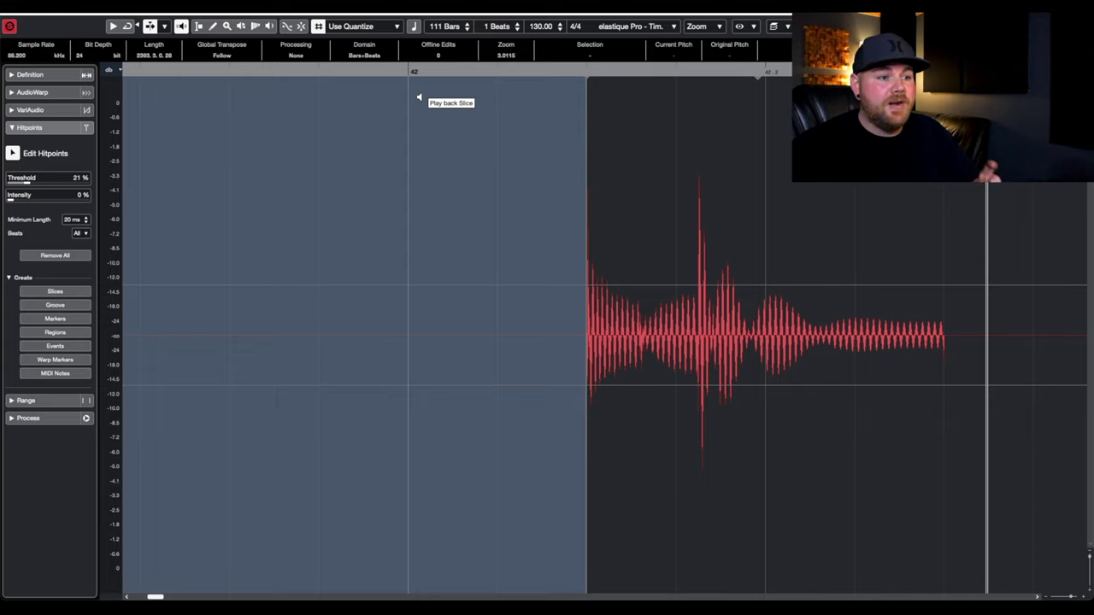
Replay the bar 42 snare slice and Alt-click to insert a hitpoint at its second transient
{"action": "left_click", "coordinate": [418, 99]}
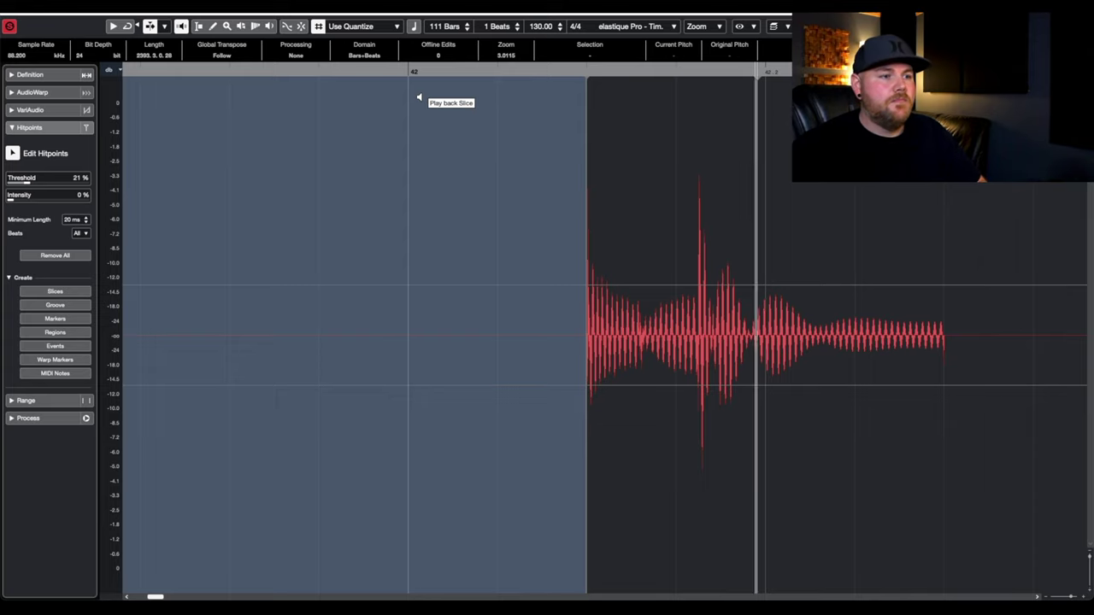
{"action": "scroll", "coordinate": [537, 157], "scroll_direction": "left", "scroll_amount": 5}
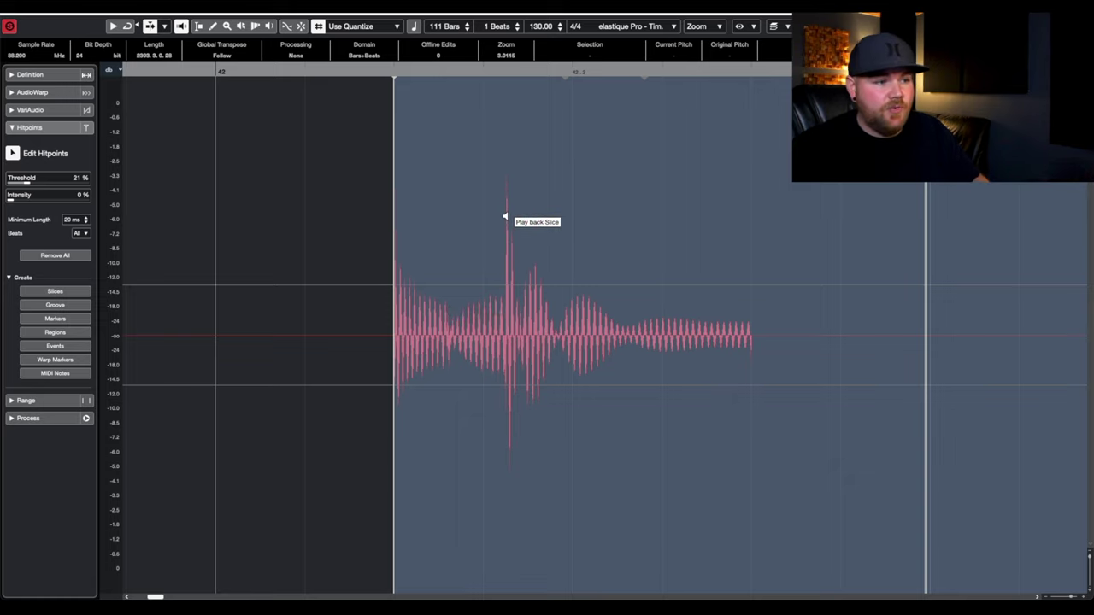
{"action": "left_click", "coordinate": [504, 217]}
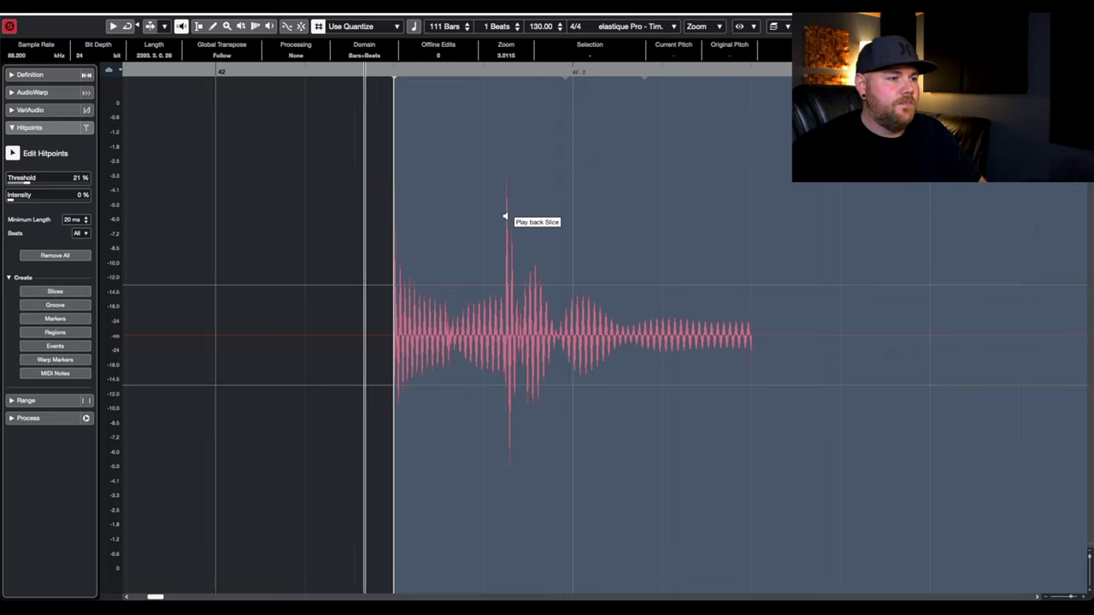
{"action": "scroll", "coordinate": [435, 225], "scroll_direction": "up", "scroll_amount": 5}
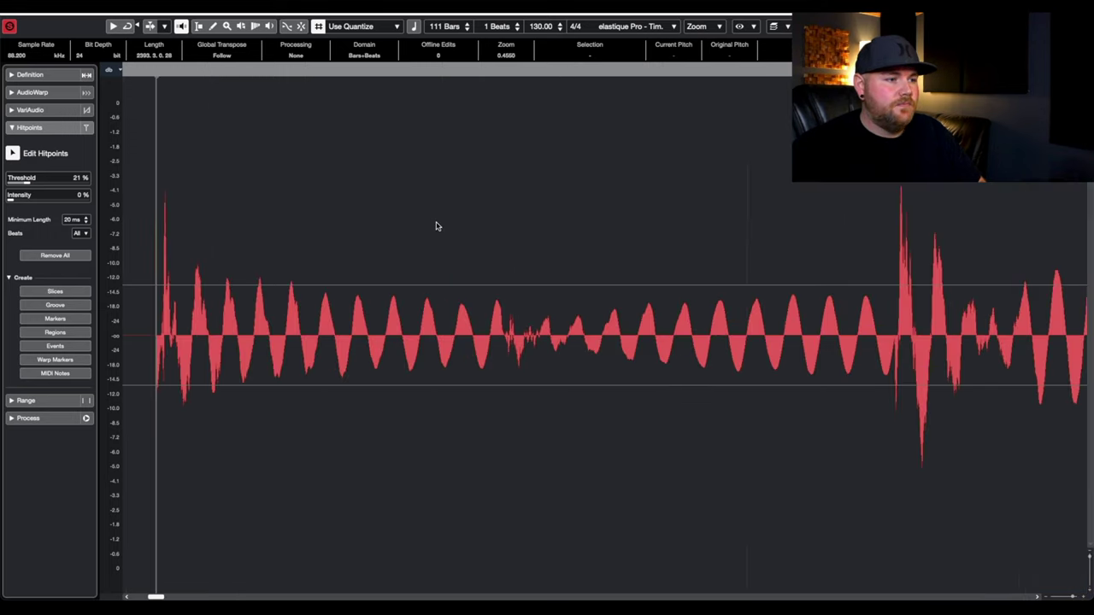
{"action": "scroll", "coordinate": [513, 322], "scroll_direction": "up", "scroll_amount": 3}
{"action": "scroll", "coordinate": [513, 322], "scroll_direction": "up", "scroll_amount": 1}
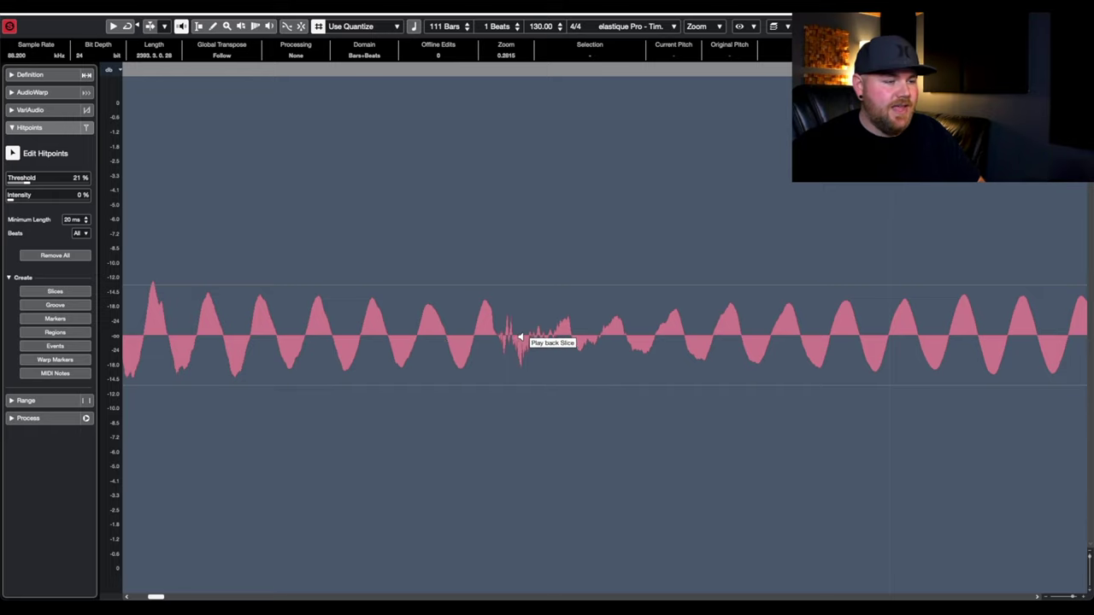
{"action": "key", "text": "alt"}
{"action": "left_click", "coordinate": [502, 332], "text": "alt"}
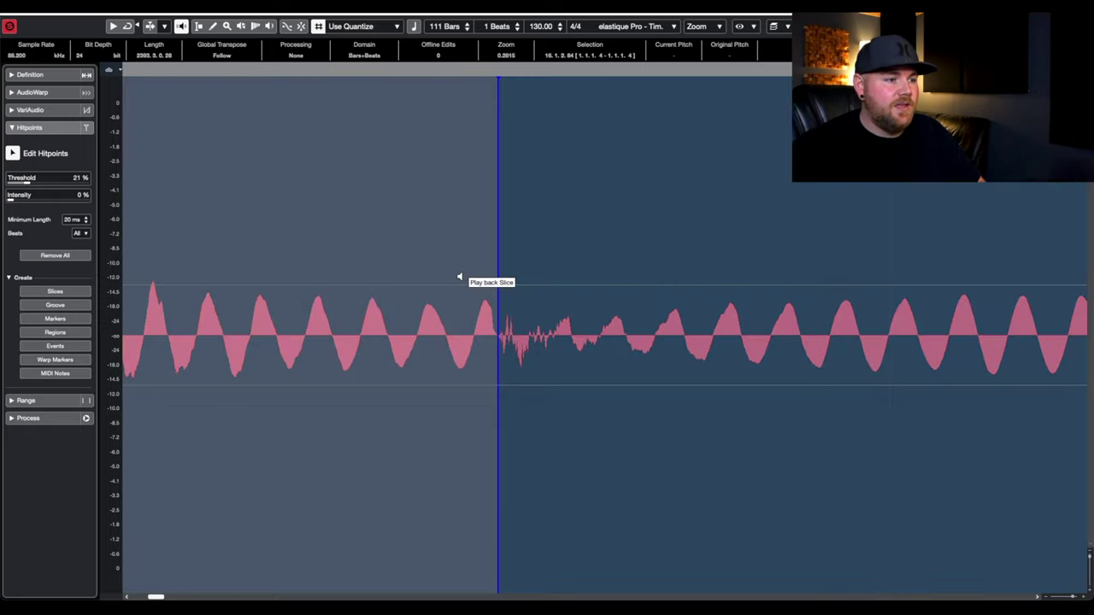
{"action": "scroll", "coordinate": [438, 263], "scroll_direction": "down", "scroll_amount": 7}
{"action": "scroll", "coordinate": [437, 253], "scroll_direction": "up", "scroll_amount": 3}
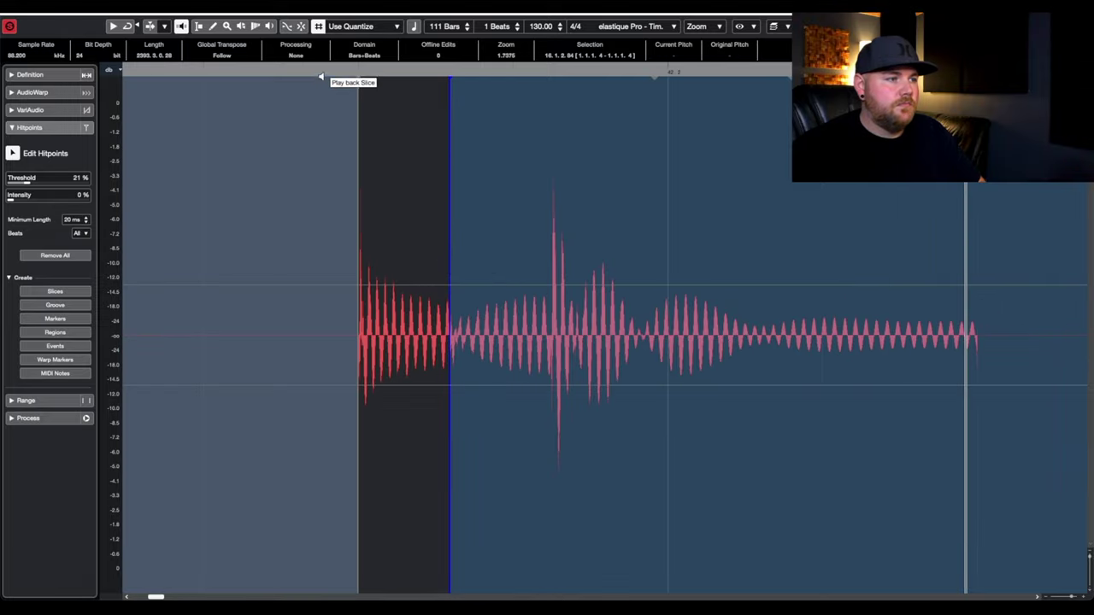
{"action": "scroll", "coordinate": [542, 225], "scroll_direction": "up", "scroll_amount": 6}
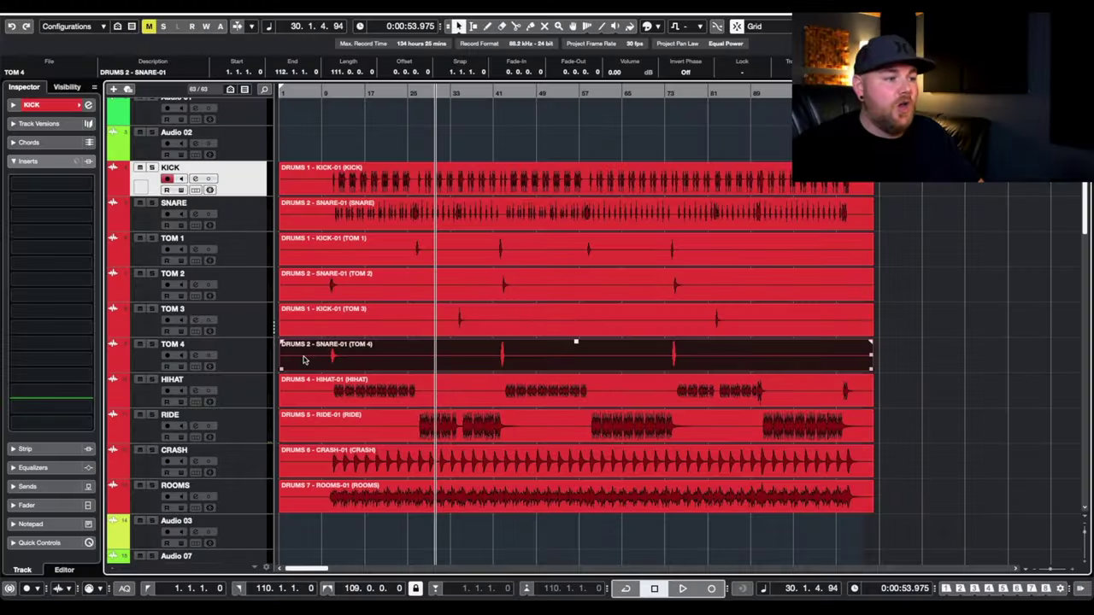
Play the soloed HIHAT track from bar 12
{"action": "scroll", "coordinate": [303, 360], "scroll_direction": "up", "scroll_amount": 4}
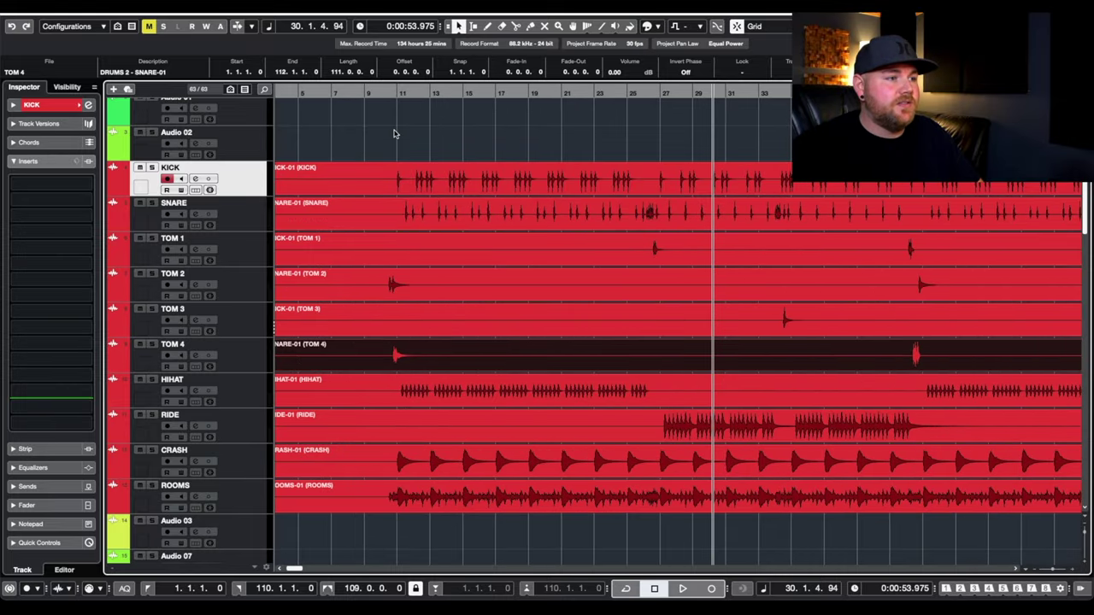
{"action": "left_click", "coordinate": [418, 92]}
{"action": "left_click", "coordinate": [151, 381]}
{"action": "key", "text": "space"}
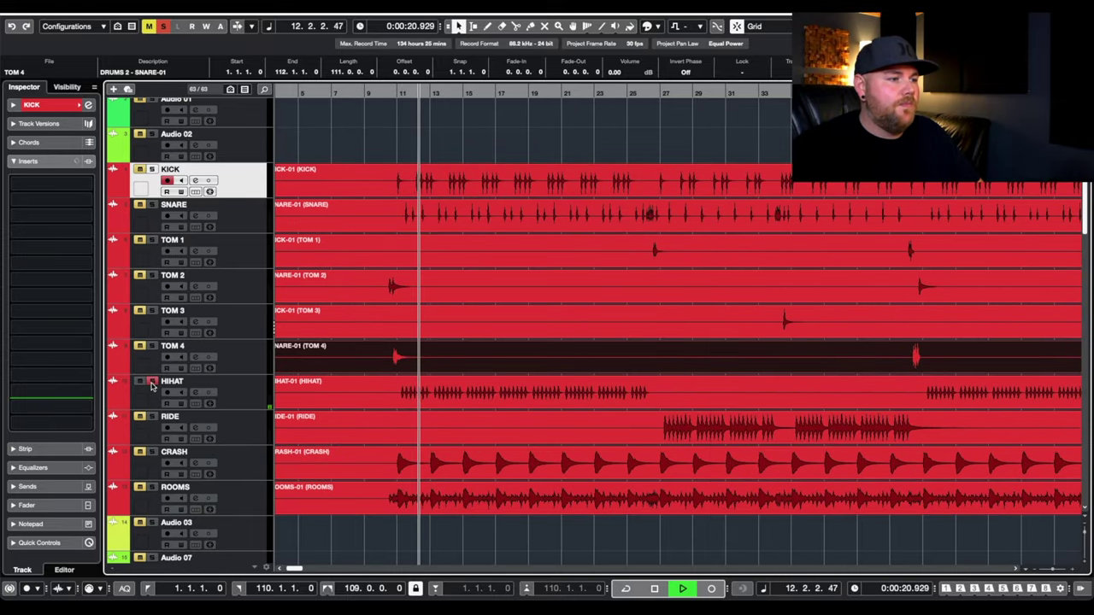
{"action": "scroll", "coordinate": [477, 390], "scroll_direction": "right", "scroll_amount": 5}
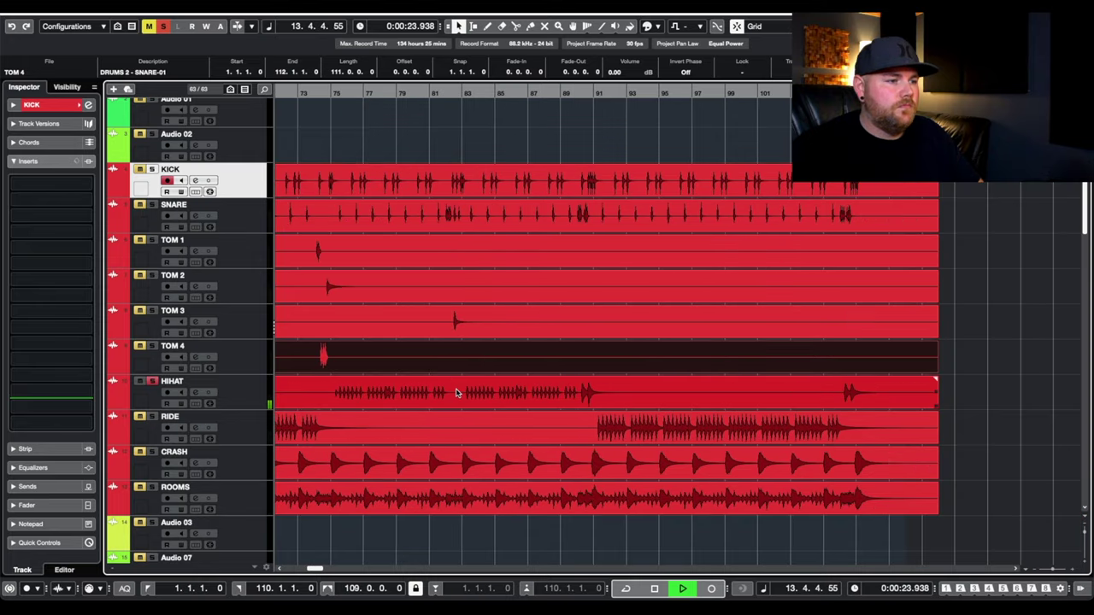
{"action": "scroll", "coordinate": [642, 325], "scroll_direction": "down", "scroll_amount": 4}
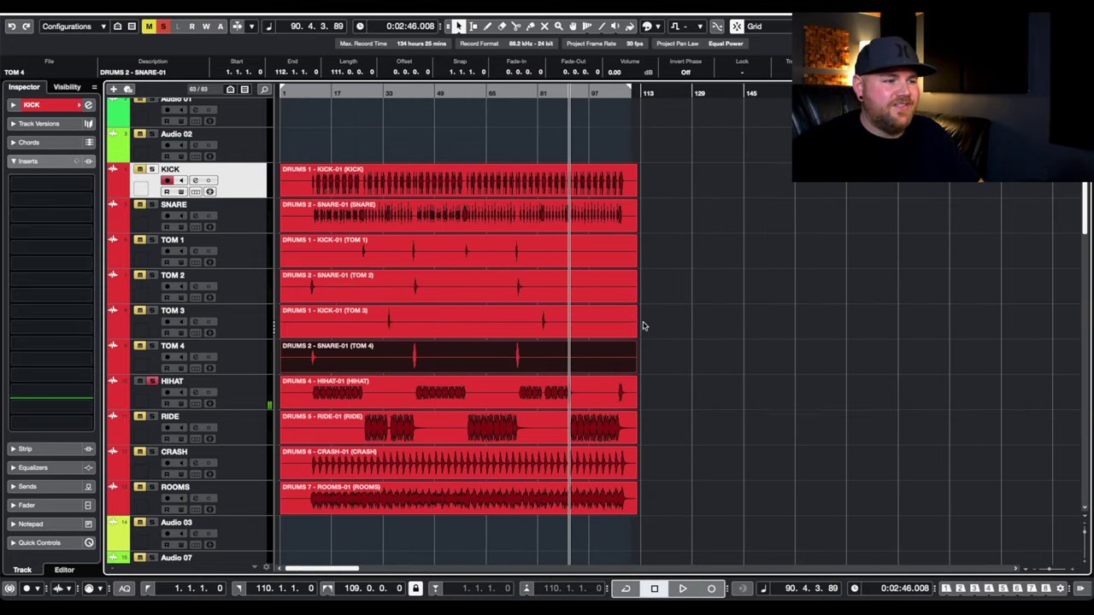
{"action": "key", "text": "space"}
Unsolo HIHAT and play the soloed RIDE track from bar 27, then from bar 11
{"action": "scroll", "coordinate": [310, 354], "scroll_direction": "up", "scroll_amount": 2}
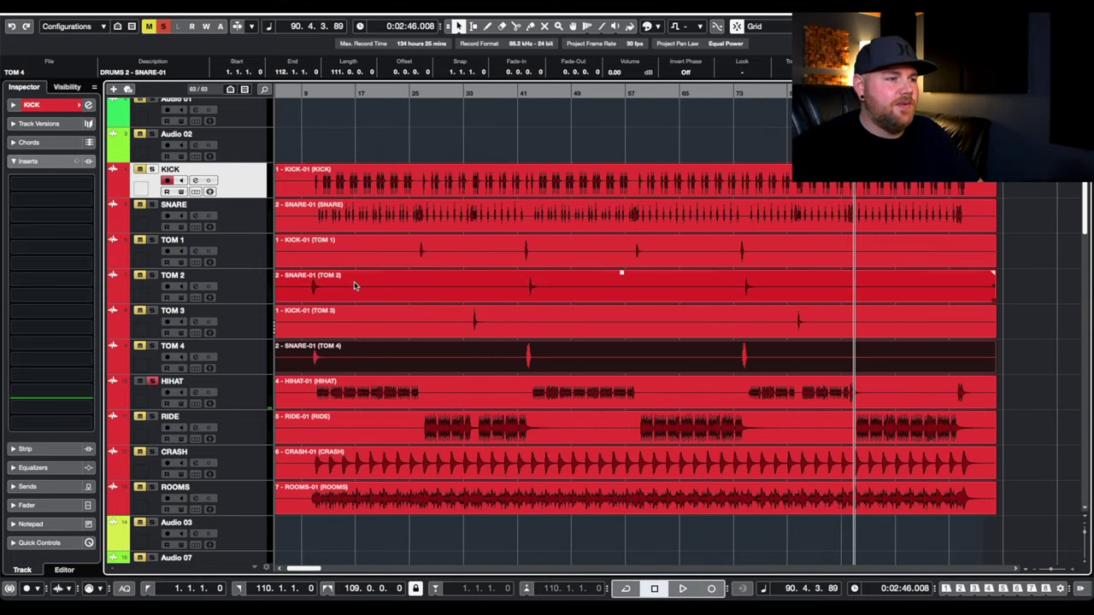
{"action": "left_click", "coordinate": [429, 94]}
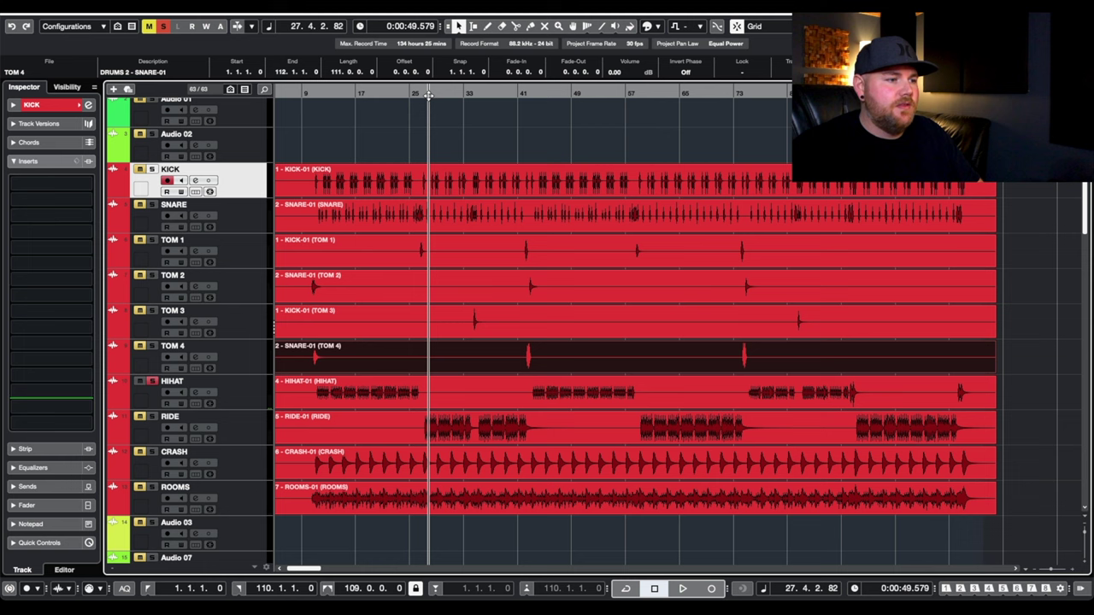
{"action": "left_click", "coordinate": [151, 382]}
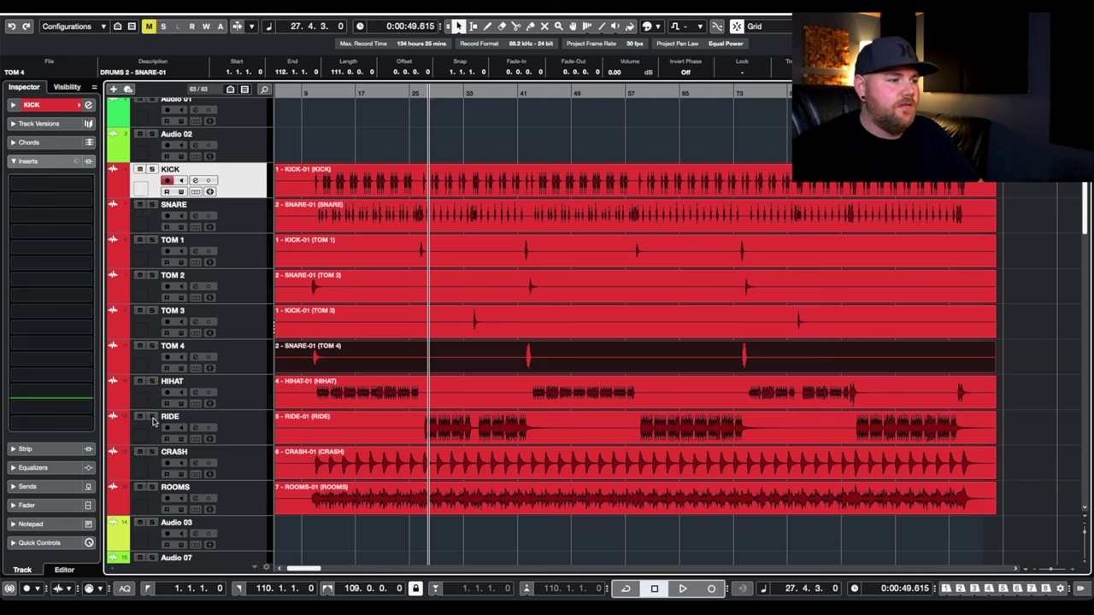
{"action": "left_click", "coordinate": [151, 417]}
{"action": "key", "text": "space"}
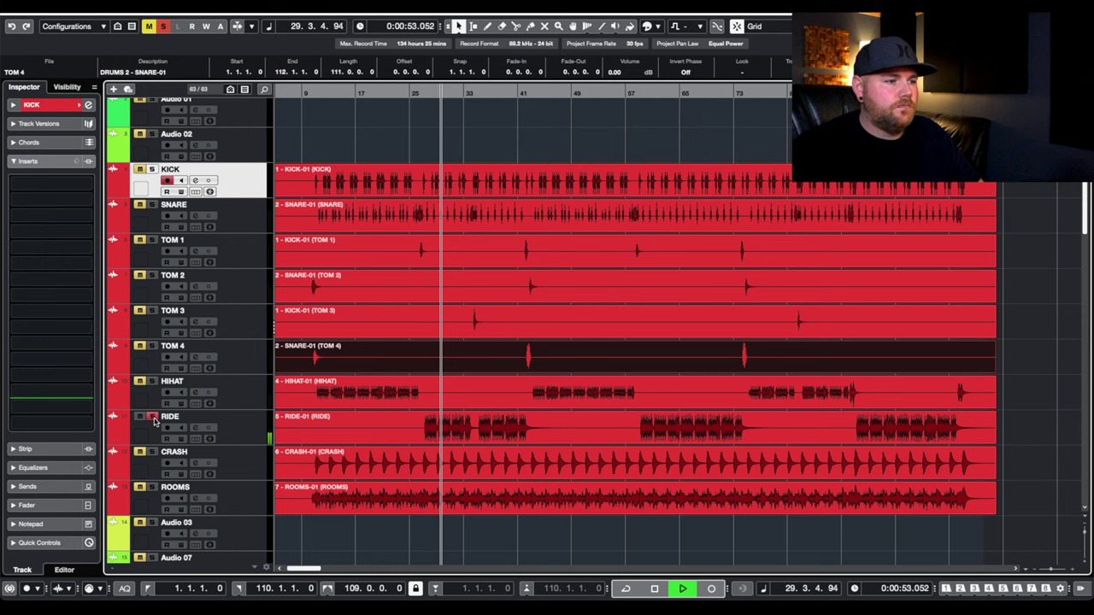
{"action": "key", "text": "space"}
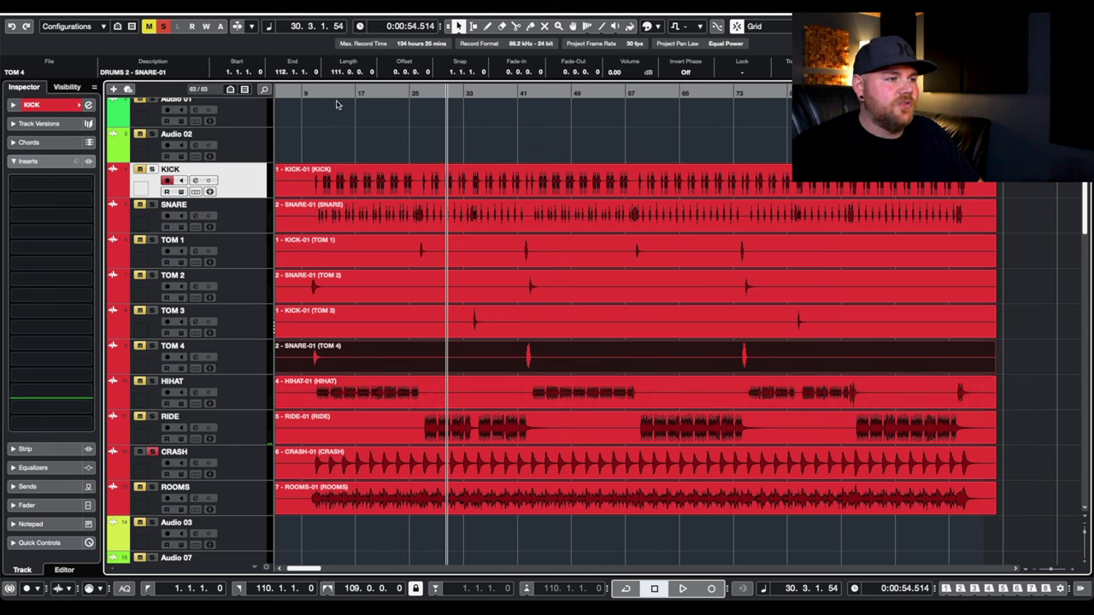
{"action": "left_click_drag", "start_coordinate": [336, 96], "coordinate": [316, 96]}
{"action": "key", "text": "space"}
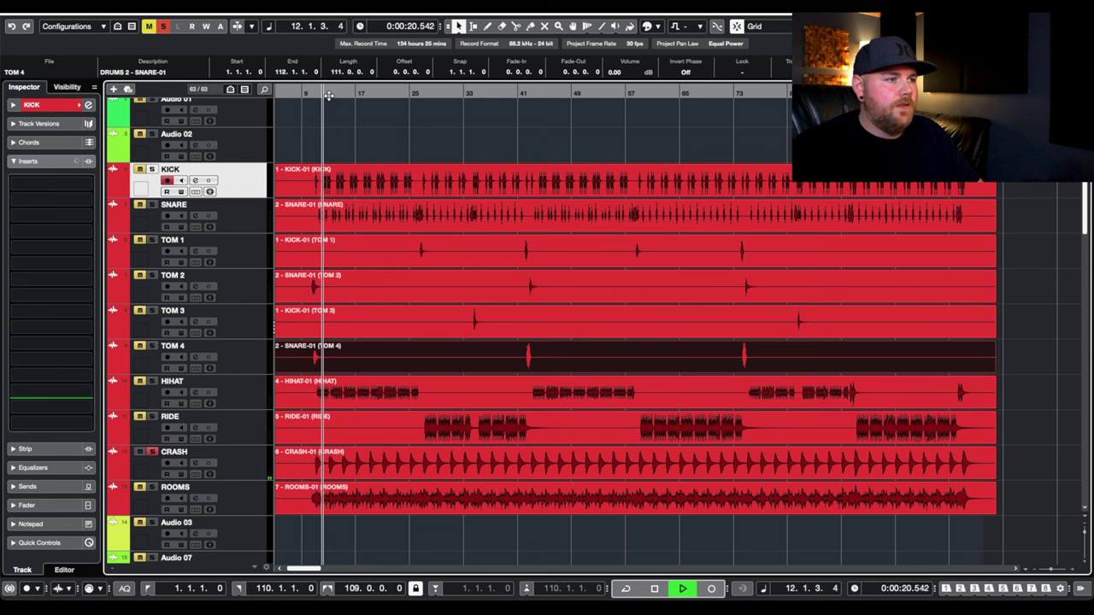
{"action": "key", "text": "space"}
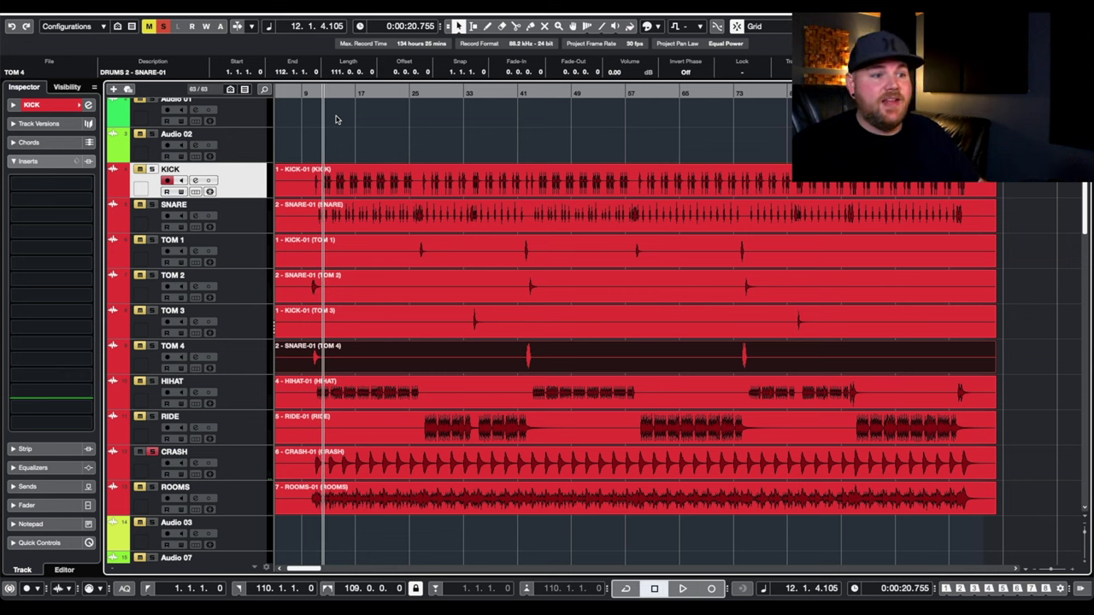
Unsolo CRASH, play the ROOMS track soloed, then take ROOMS out of solo
{"action": "left_click", "coordinate": [152, 451]}
{"action": "left_click", "coordinate": [152, 487]}
{"action": "key", "text": "space"}
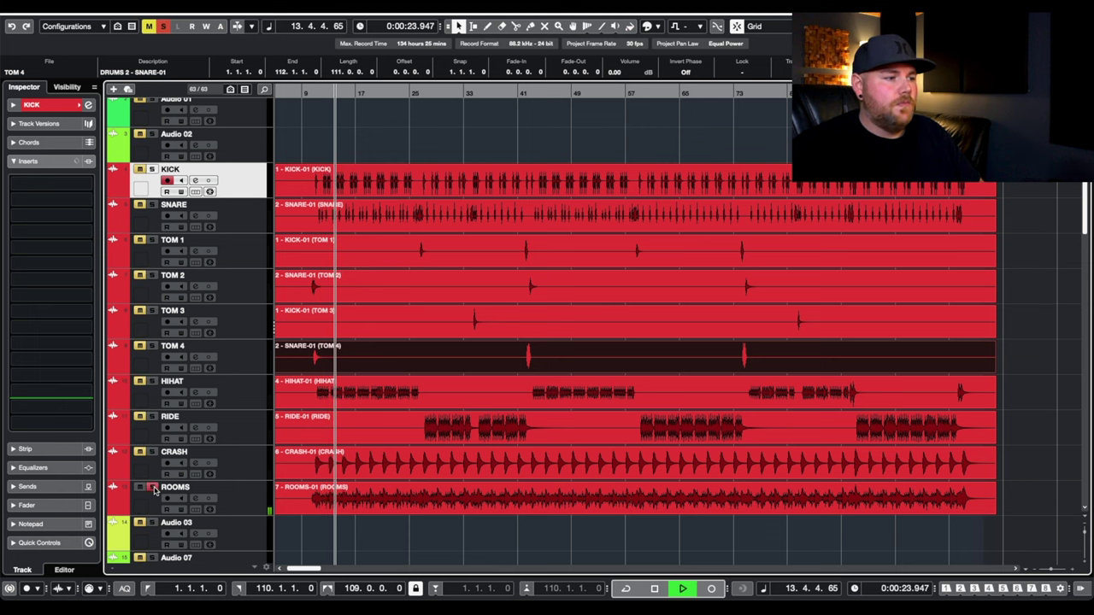
{"action": "key", "text": "space"}
{"action": "left_click", "coordinate": [149, 490]}
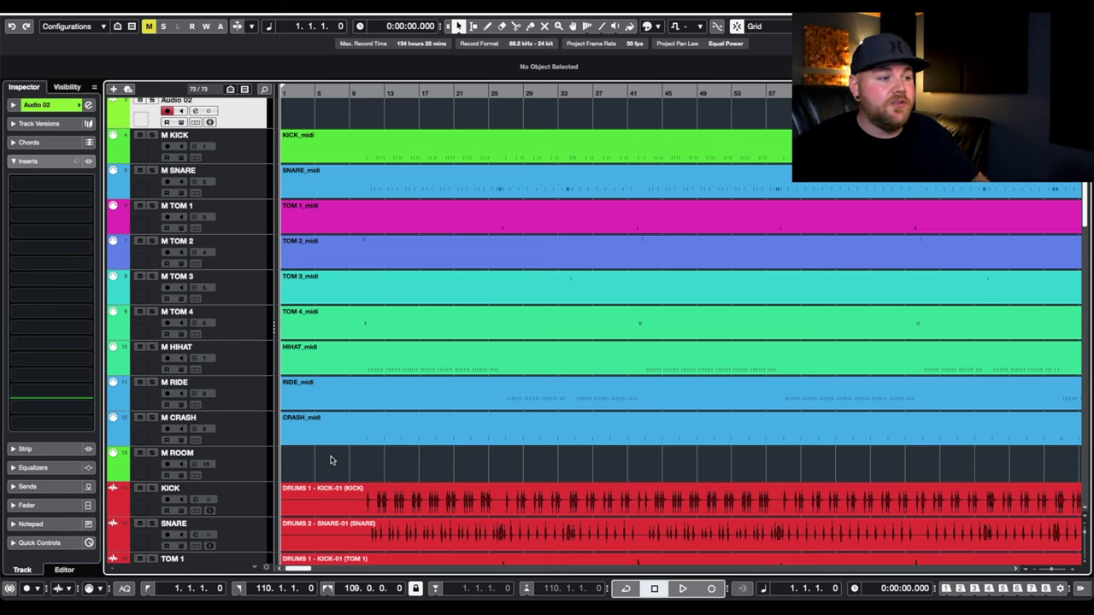
Move the SNARE audio track directly below the M SNARE MIDI track
{"action": "scroll", "coordinate": [335, 462], "scroll_direction": "down", "scroll_amount": 1}
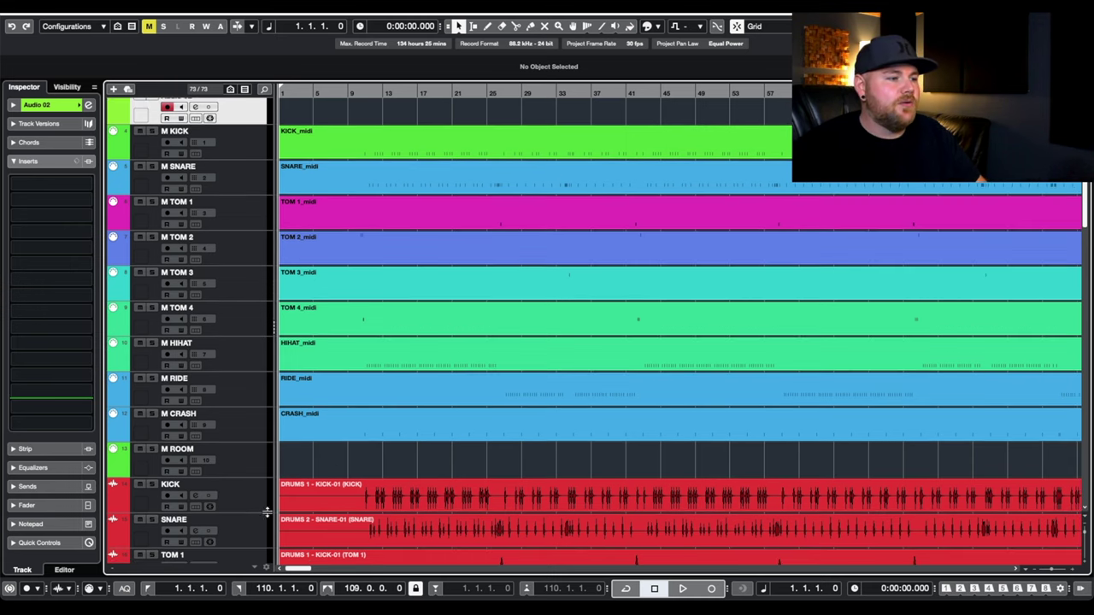
{"action": "left_click_drag", "start_coordinate": [255, 530], "coordinate": [244, 222]}
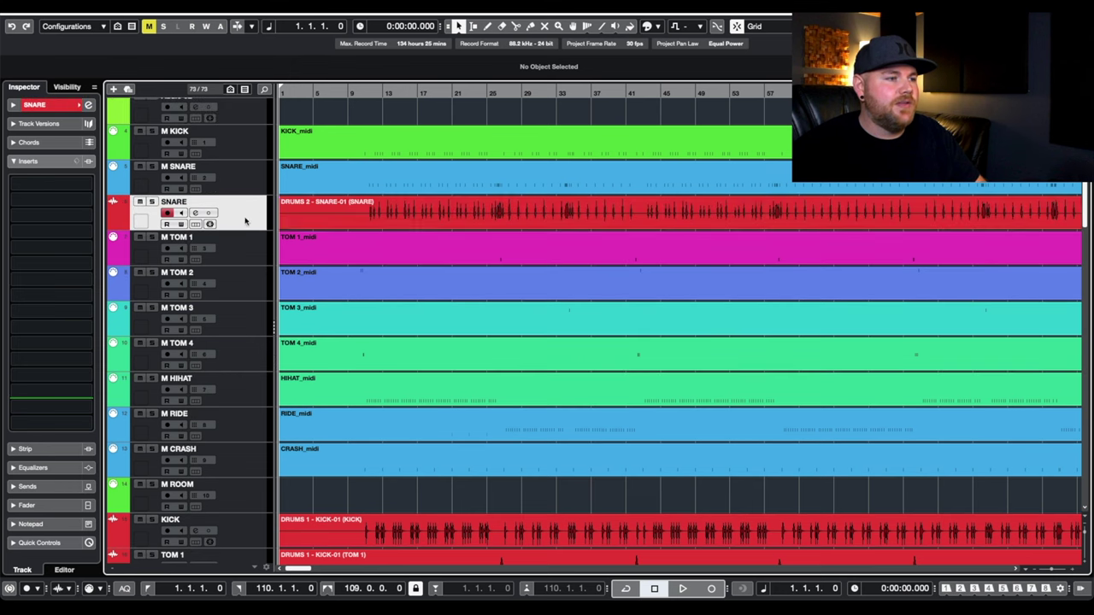
{"action": "scroll", "coordinate": [384, 220], "scroll_direction": "up", "scroll_amount": 6}
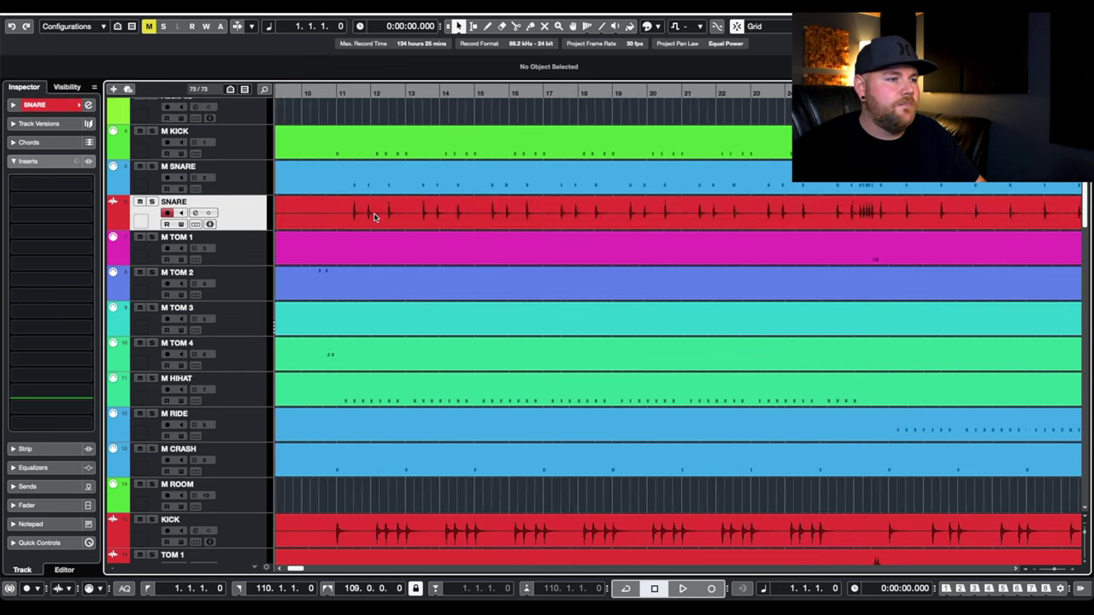
Select the snare audio event, make the tracks taller, and select the SNARE_midi part
{"action": "left_click", "coordinate": [658, 211]}
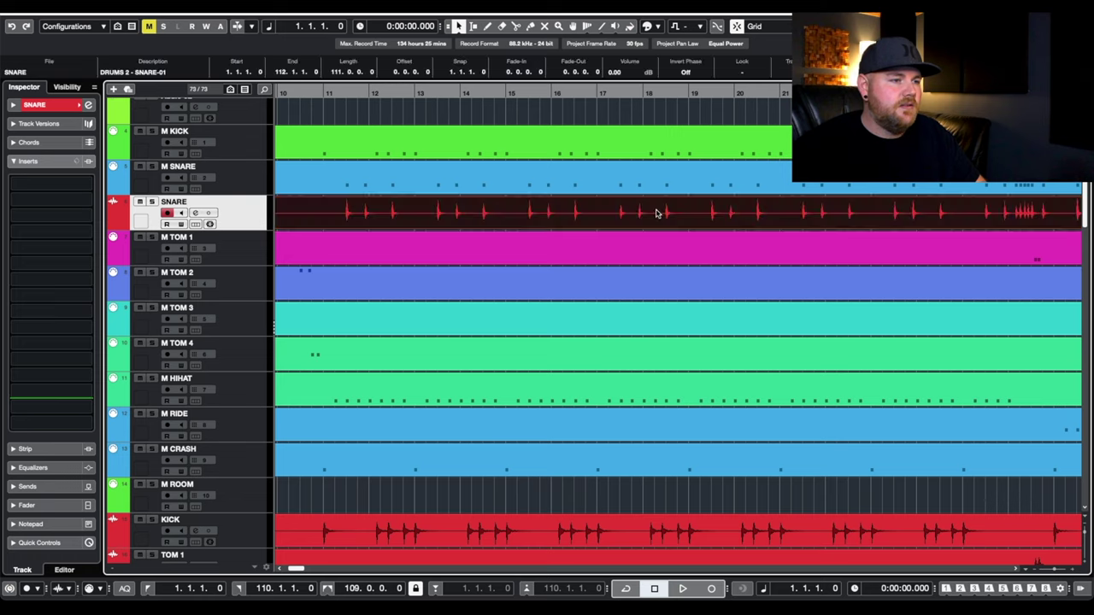
{"action": "key", "text": "shift+h"}
{"action": "key", "text": "shift+h"}
{"action": "key", "text": "shift+h"}
{"action": "key", "text": "shift+h"}
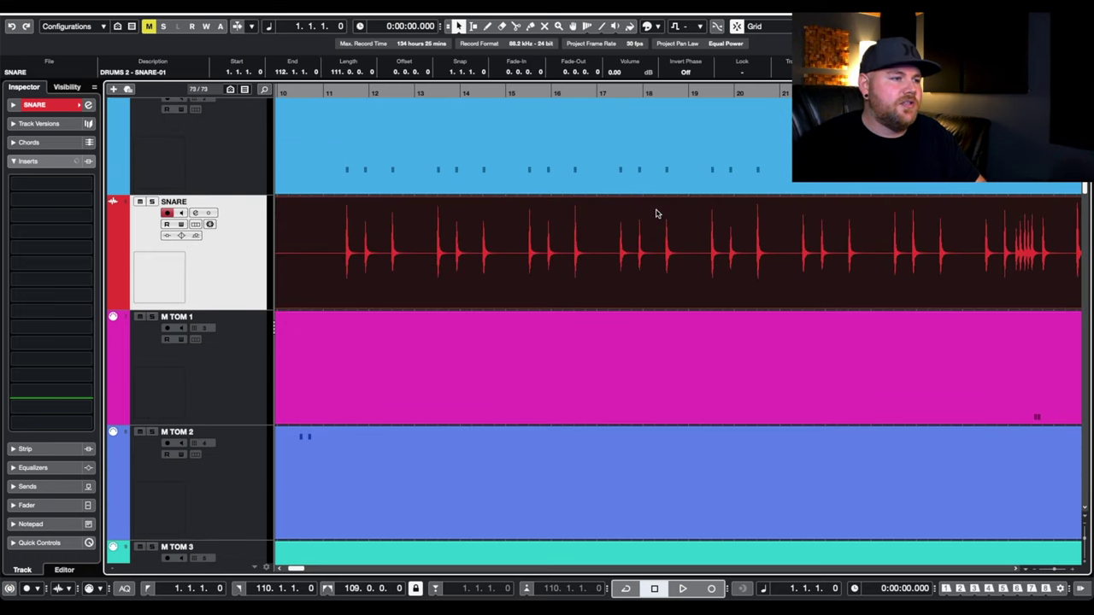
{"action": "scroll", "coordinate": [376, 255], "scroll_direction": "up", "scroll_amount": 2}
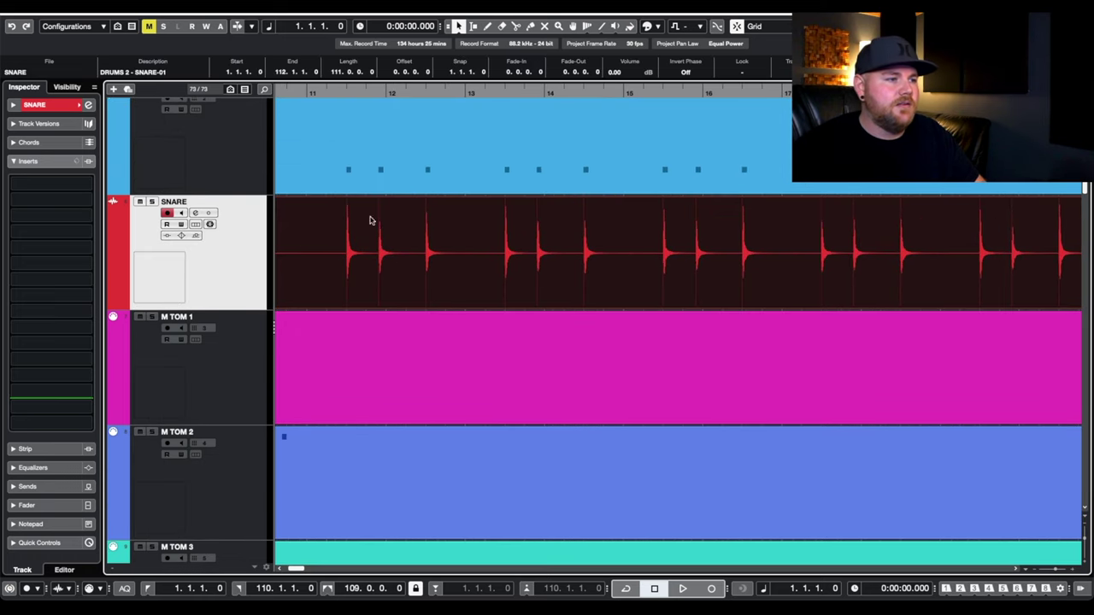
{"action": "left_click", "coordinate": [375, 120]}
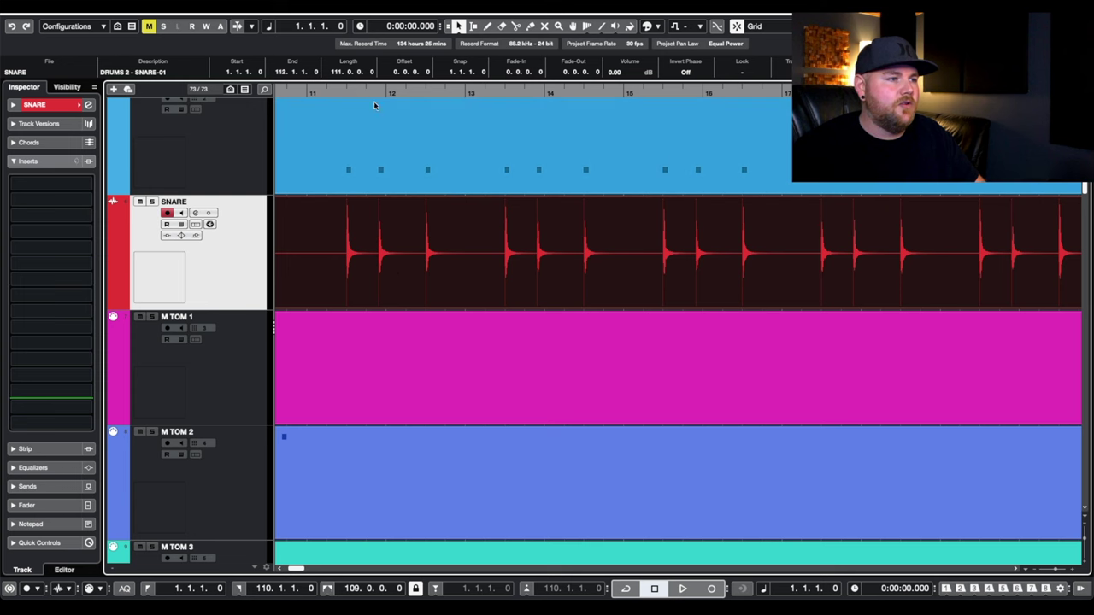
Inspect SNARE_midi's notes in the Key Editor, set playback near bar 25.3, then close it
{"action": "double_click", "coordinate": [375, 119]}
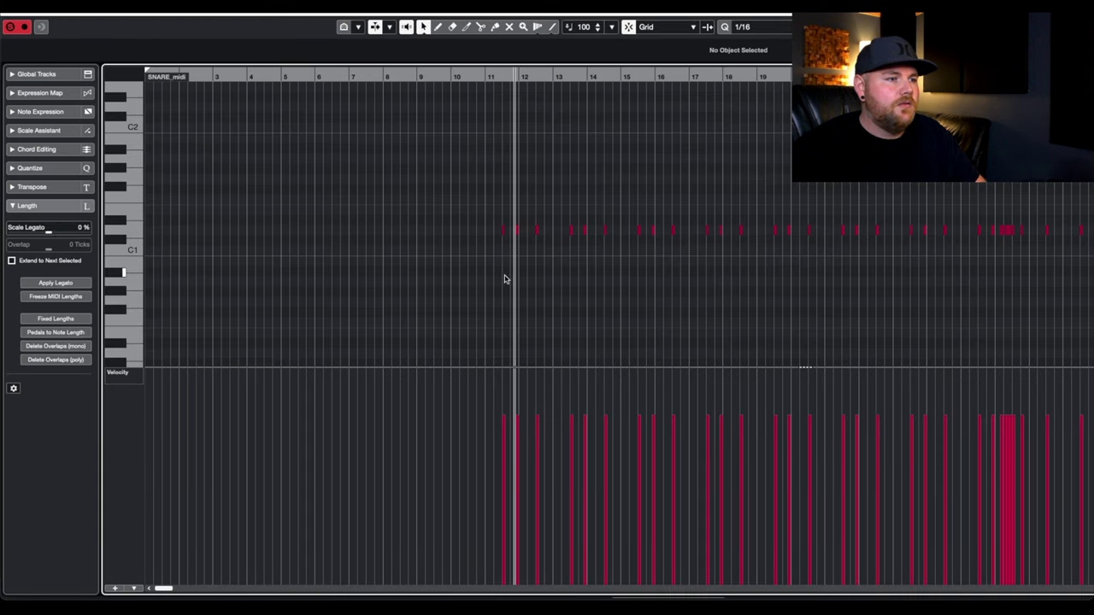
{"action": "scroll", "coordinate": [519, 284], "scroll_direction": "up", "scroll_amount": 6}
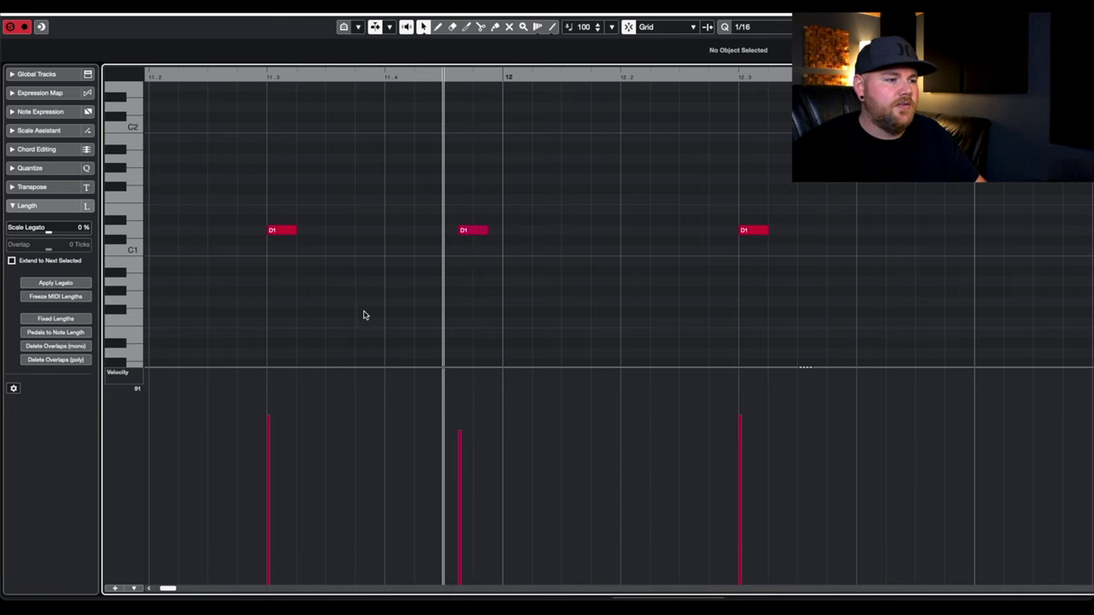
{"action": "scroll", "coordinate": [363, 314], "scroll_direction": "down", "scroll_amount": 5}
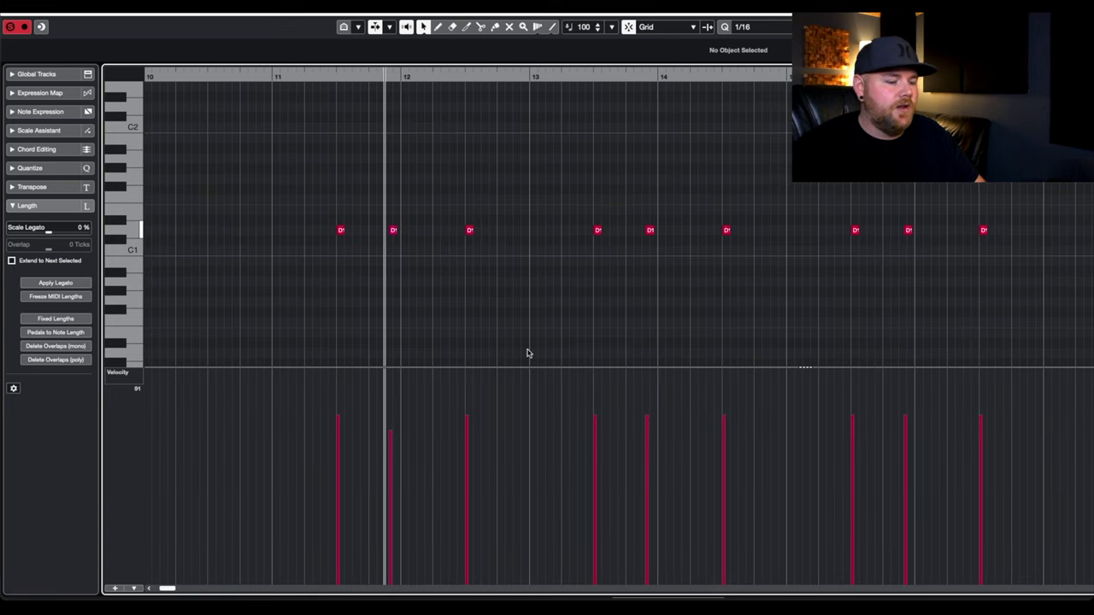
{"action": "scroll", "coordinate": [500, 351], "scroll_direction": "down", "scroll_amount": 5}
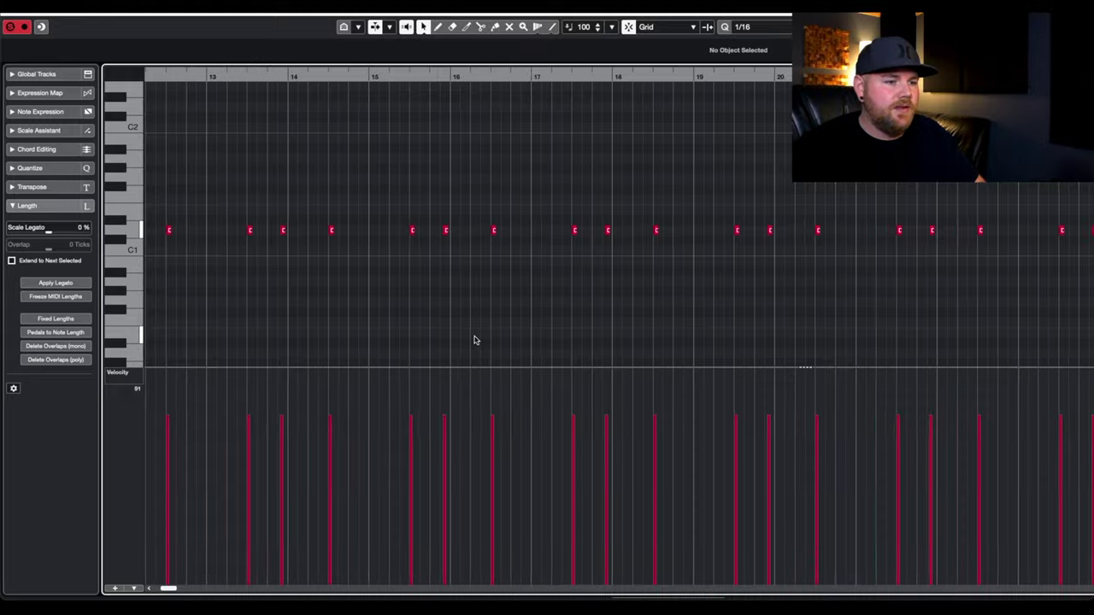
{"action": "scroll", "coordinate": [475, 340], "scroll_direction": "right", "scroll_amount": 4}
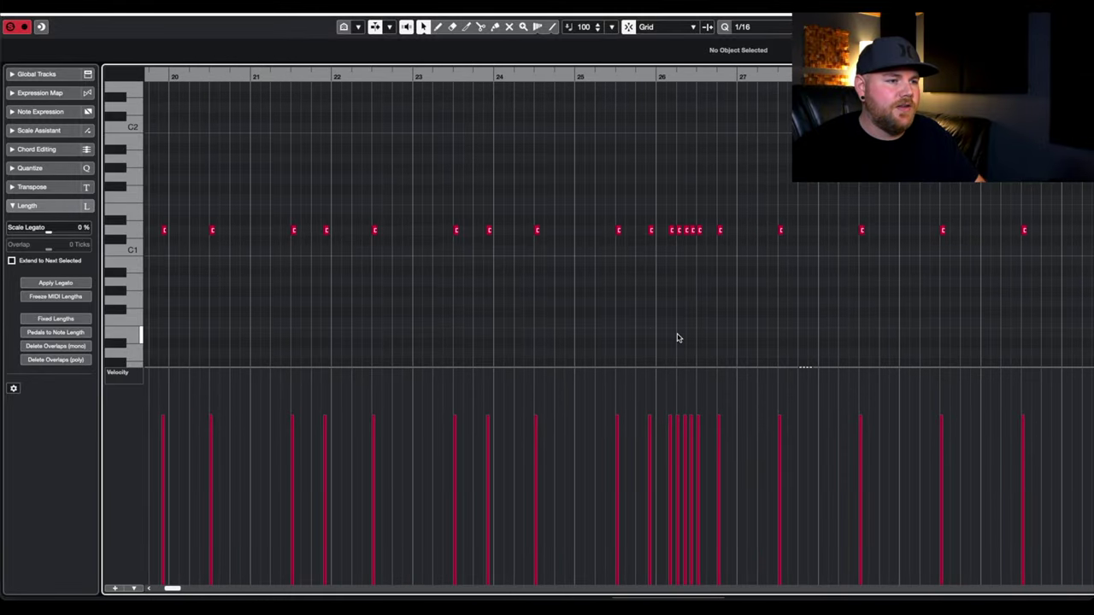
{"action": "scroll", "coordinate": [677, 338], "scroll_direction": "up", "scroll_amount": 4}
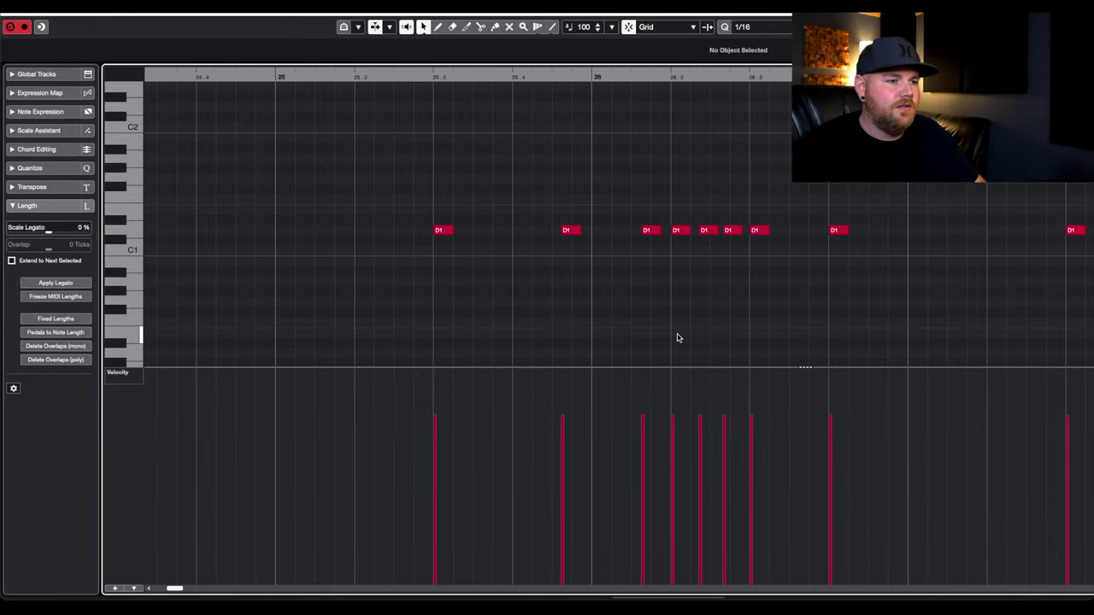
{"action": "left_click", "coordinate": [431, 76]}
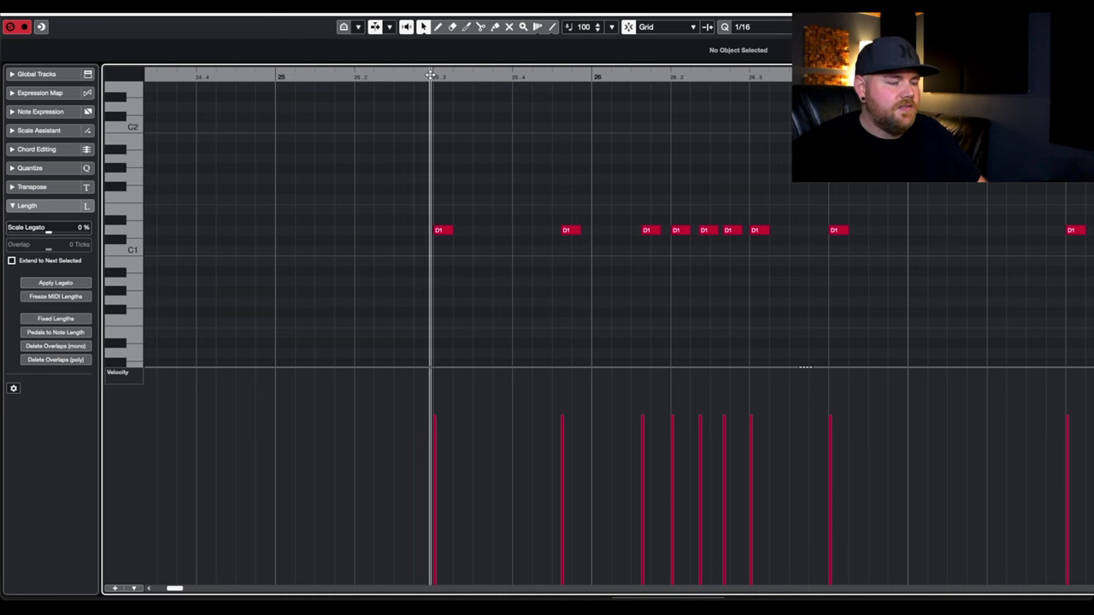
{"action": "key", "text": "Return"}
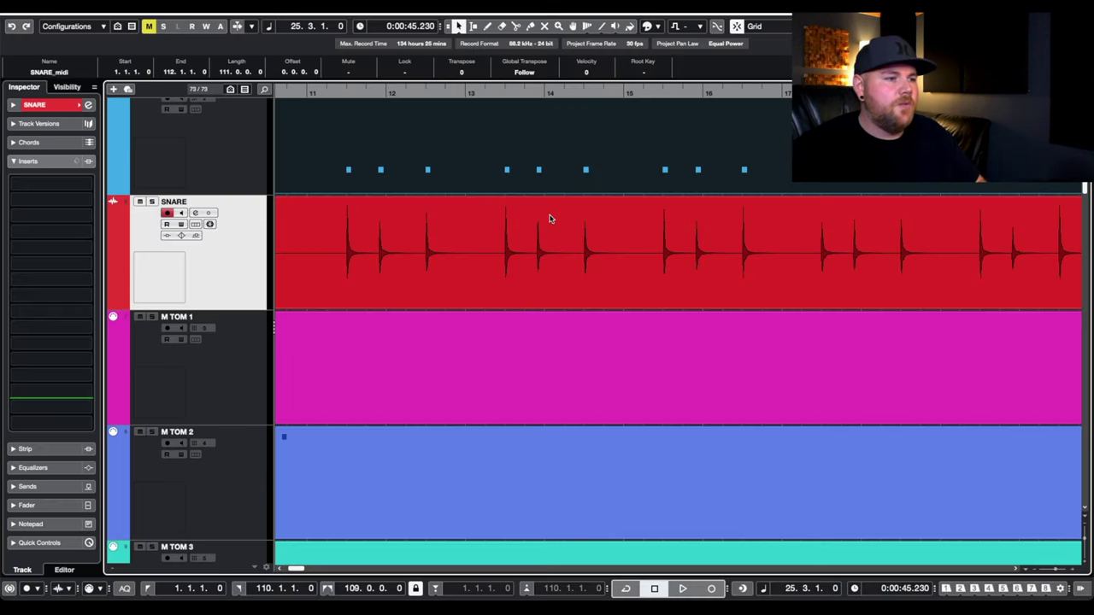
At bar 26, lower the first roll note's velocity to 84 and raise a later note's velocity
{"action": "scroll", "coordinate": [407, 243], "scroll_direction": "up", "scroll_amount": 5}
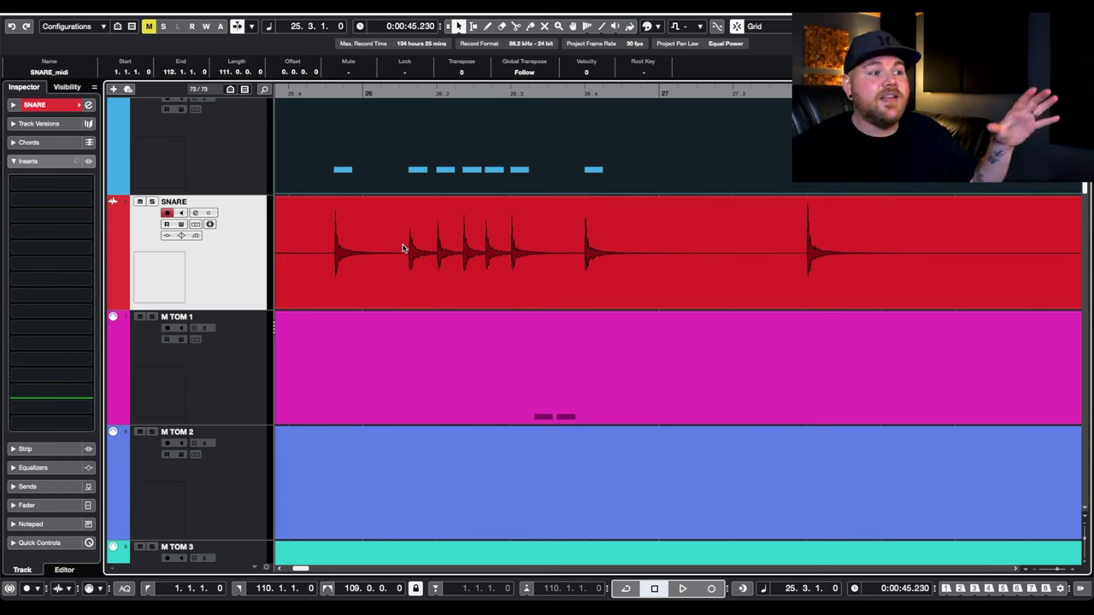
{"action": "left_click", "coordinate": [403, 95]}
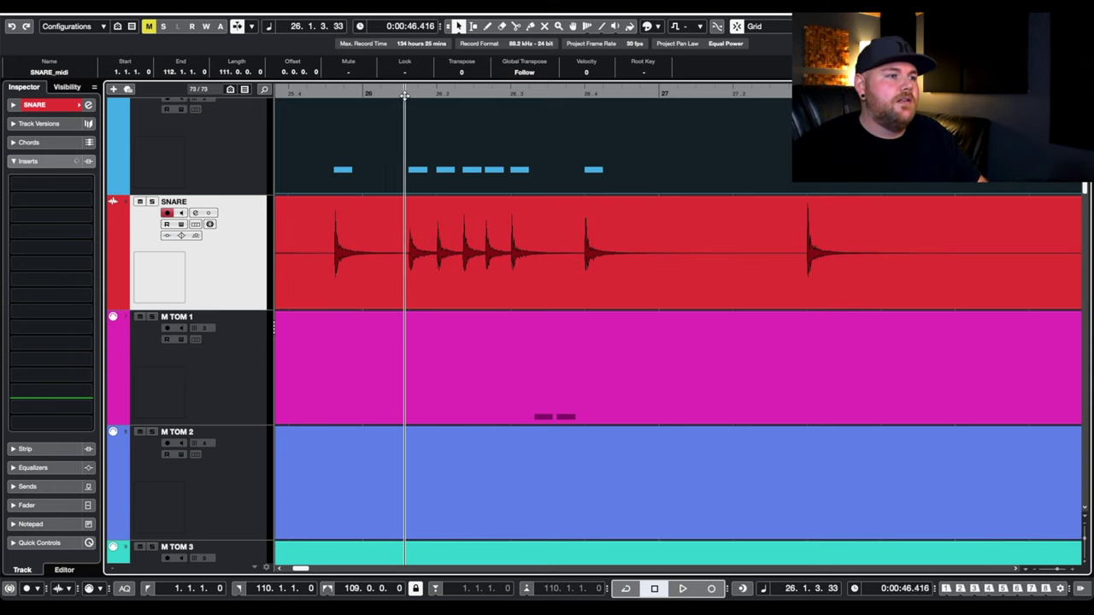
{"action": "double_click", "coordinate": [416, 155]}
{"action": "scroll", "coordinate": [938, 367], "scroll_direction": "up", "scroll_amount": 3}
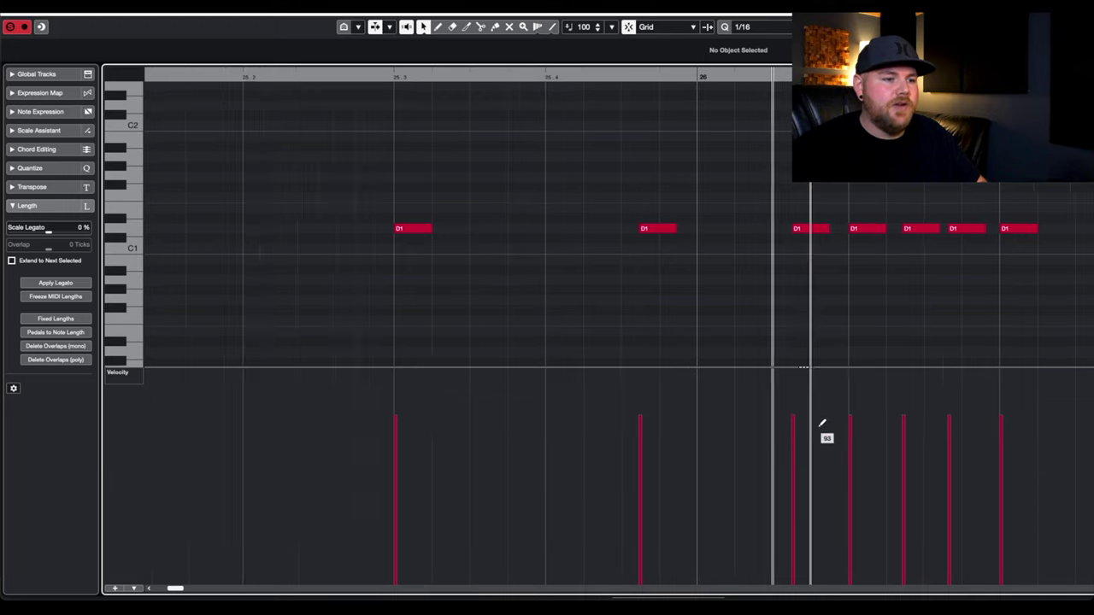
{"action": "left_click", "coordinate": [791, 447]}
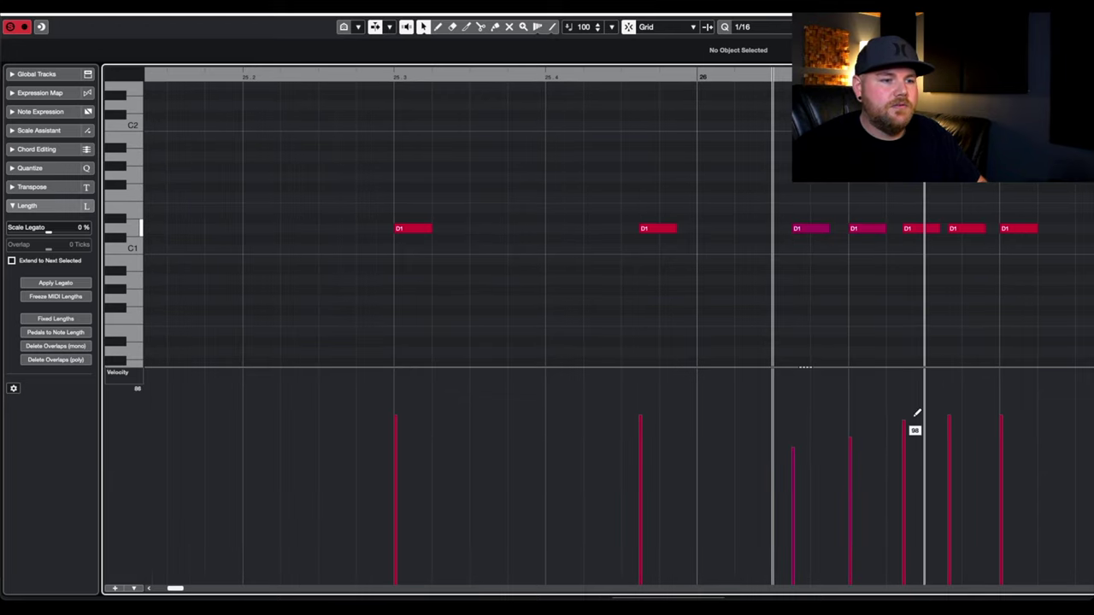
{"action": "left_click_drag", "start_coordinate": [915, 415], "coordinate": [849, 378]}
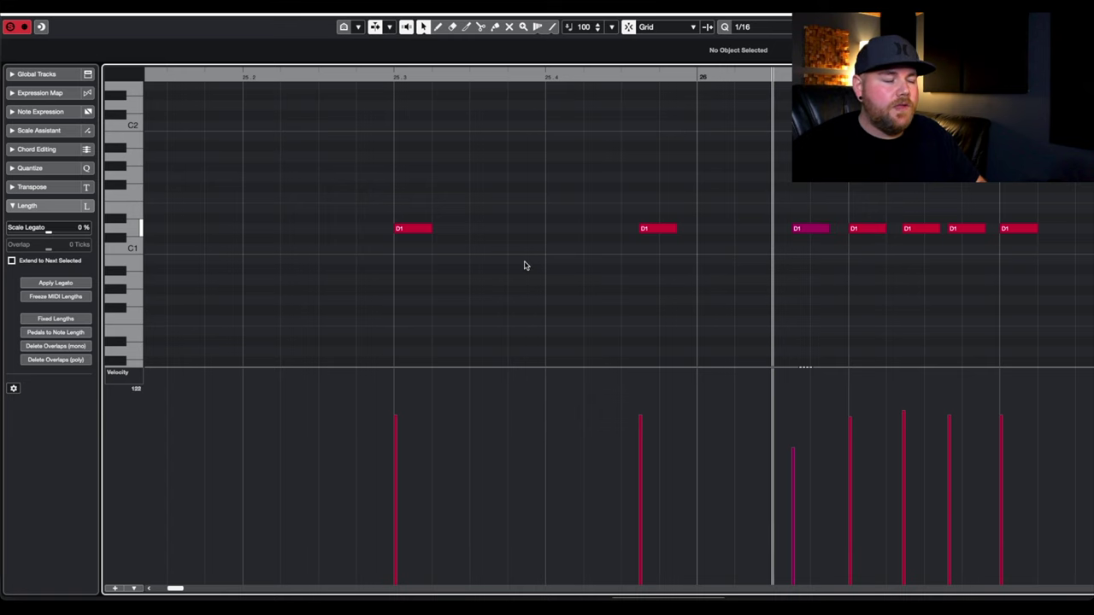
{"action": "scroll", "coordinate": [517, 265], "scroll_direction": "down", "scroll_amount": 3}
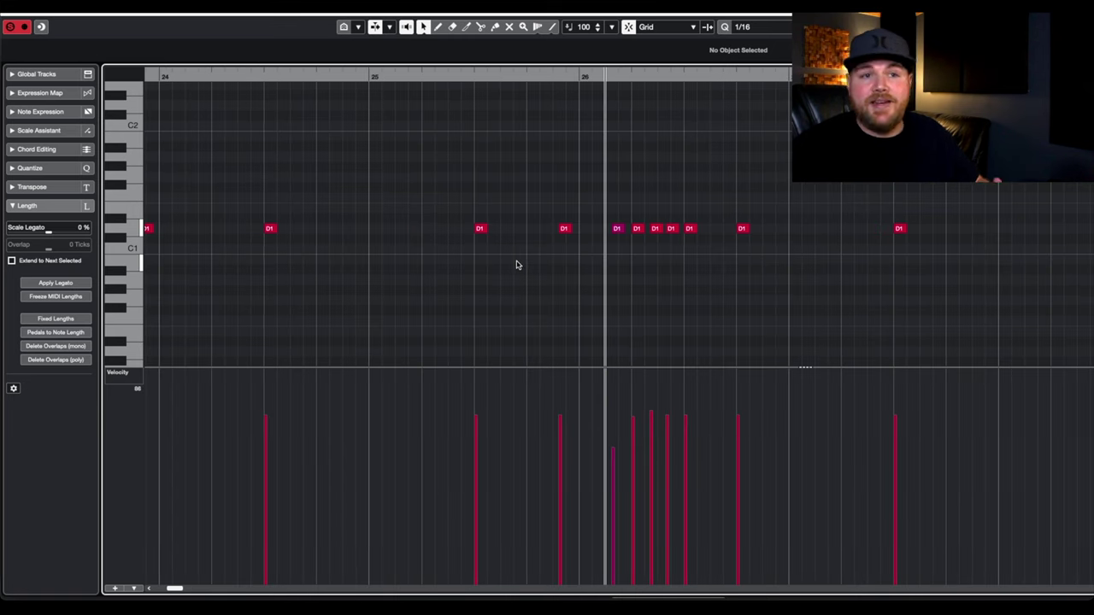